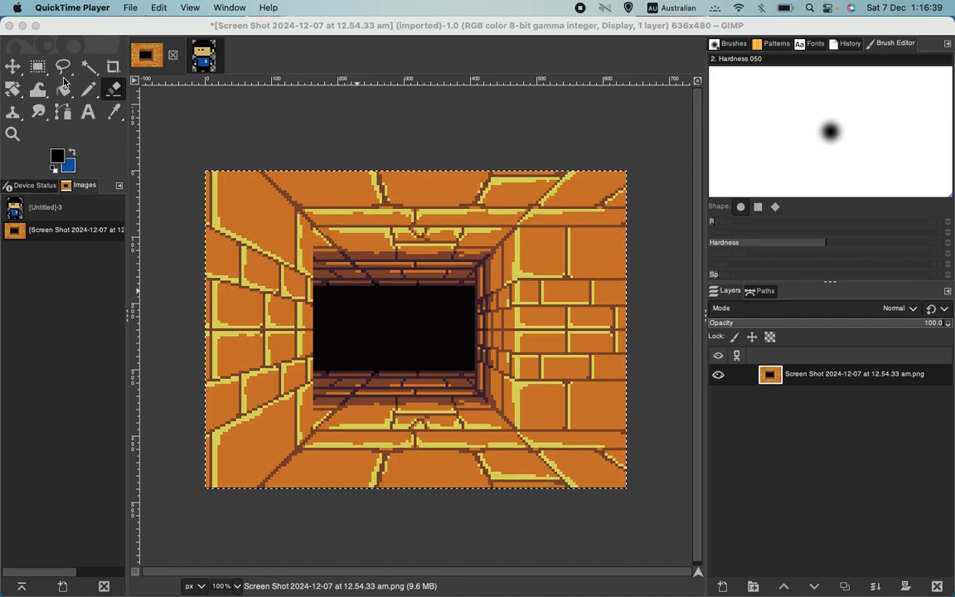
pyautogui.click(10, 124)
pyautogui.moveTo(305, 296); pyautogui.dragTo(327, 315)
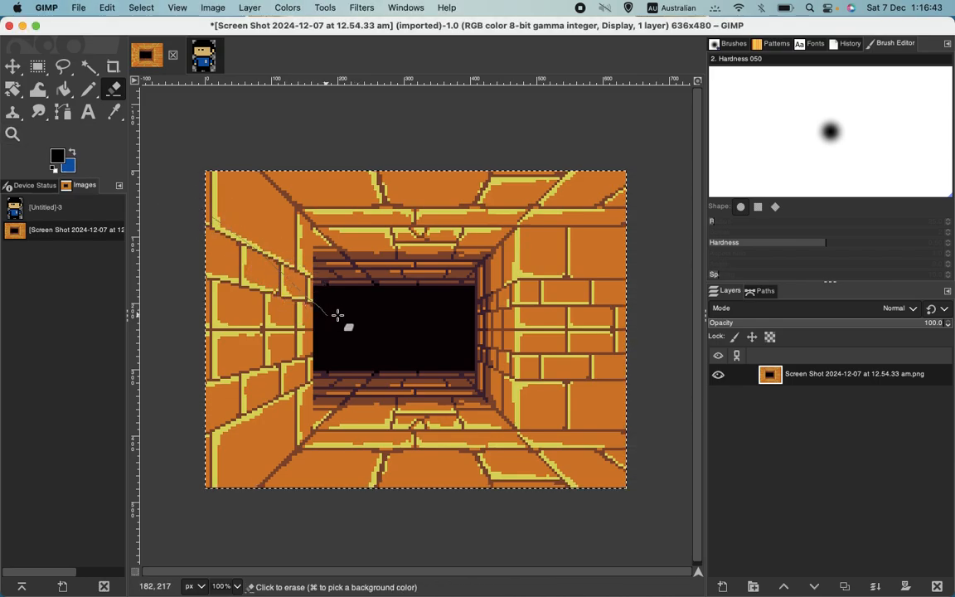
pyautogui.press('super+z')
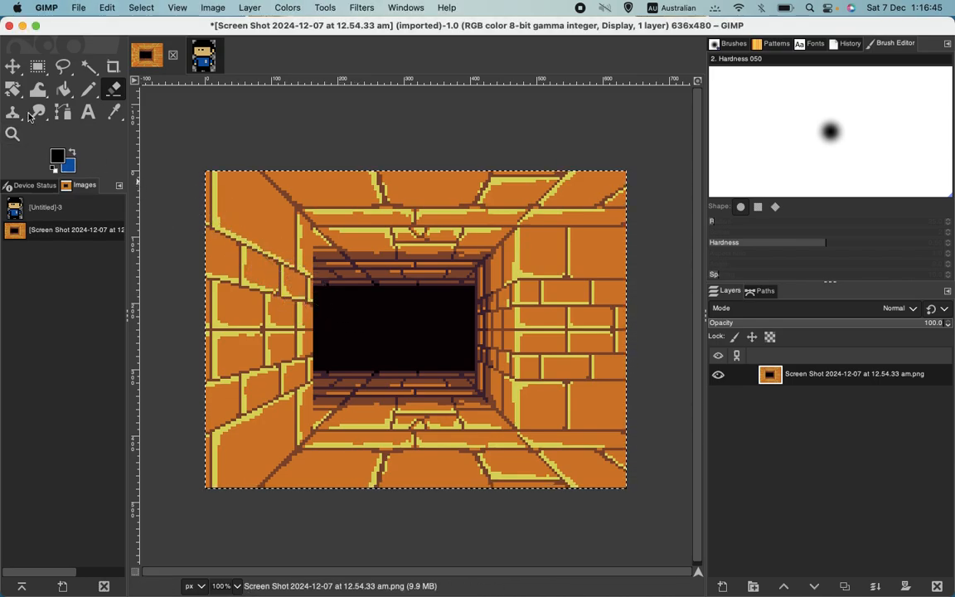
# Step: Paint a black test block and several freehand lines with the Pencil over the enlarged yellow-edged bricks on the dungeon's left wall
pyautogui.click(10, 136)
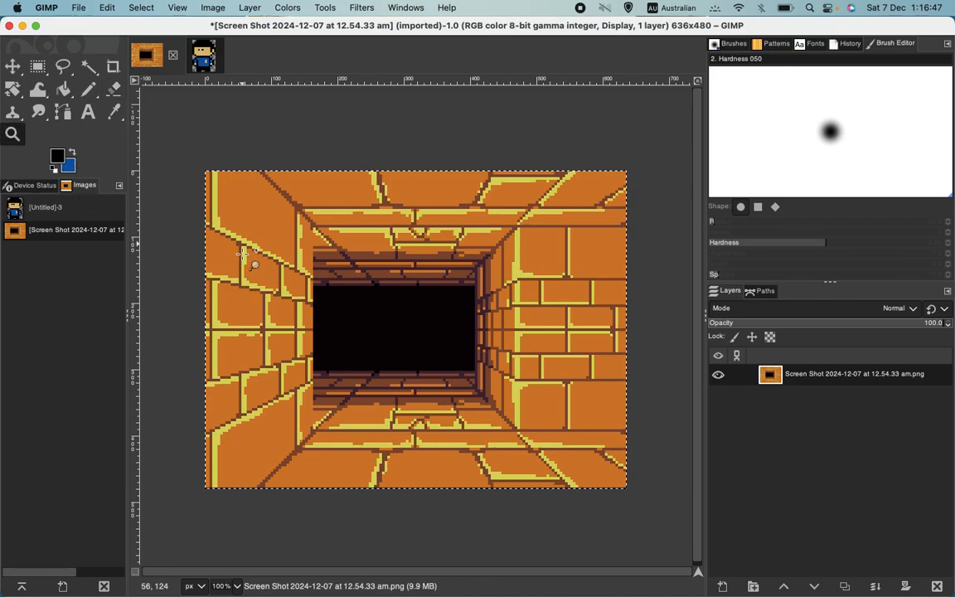
pyautogui.moveTo(191, 195)
pyautogui.mouseDown()
pyautogui.moveTo(320, 310)
pyautogui.moveTo(350, 321)
pyautogui.mouseUp()
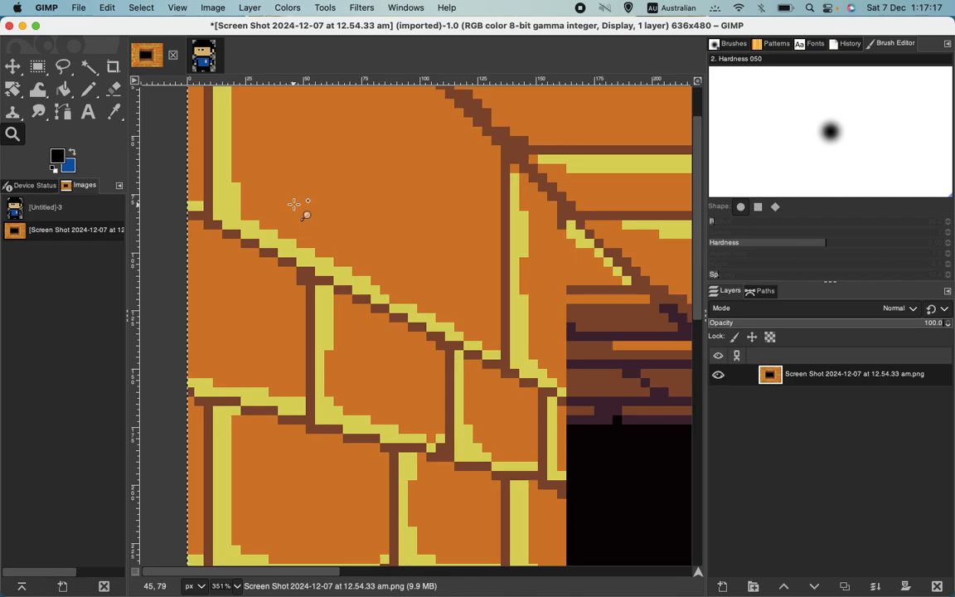
pyautogui.click(14, 134)
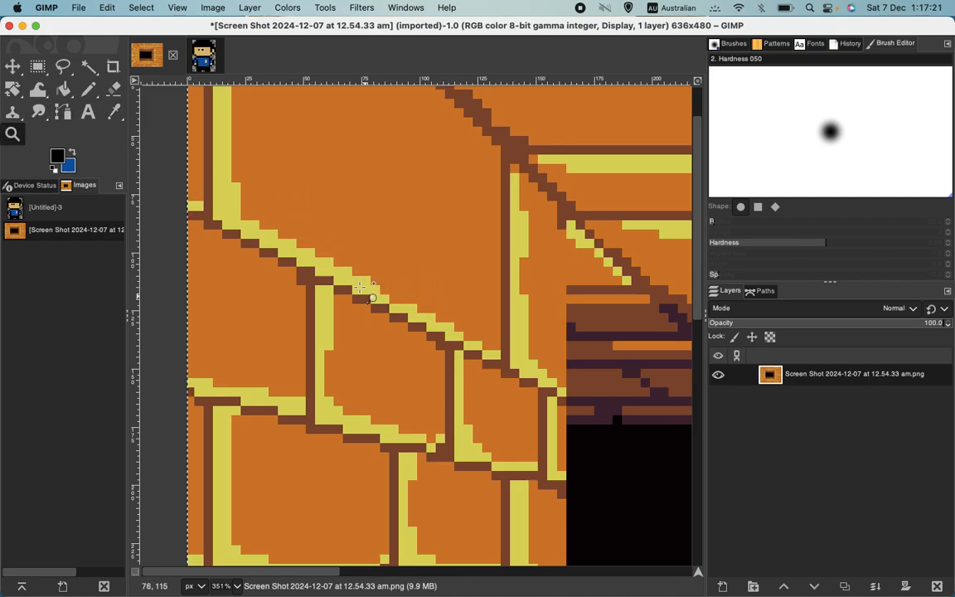
pyautogui.moveTo(271, 227); pyautogui.dragTo(348, 304)
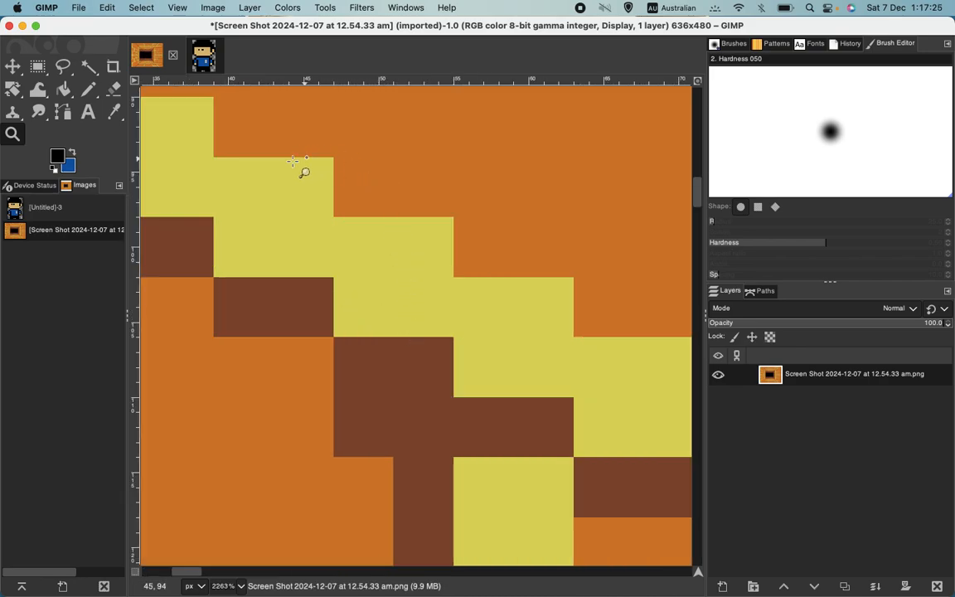
pyautogui.click(89, 89)
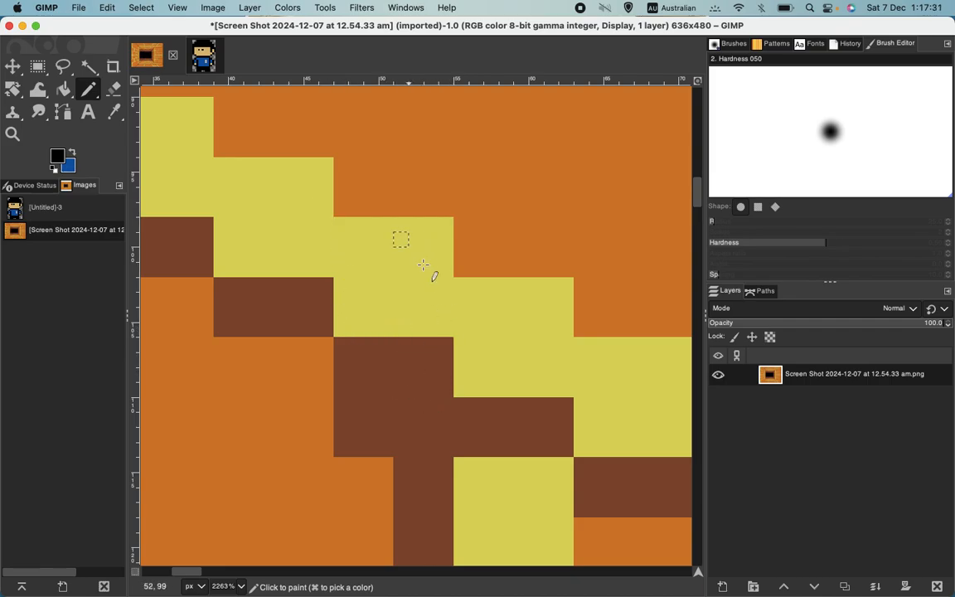
pyautogui.moveTo(441, 270)
pyautogui.mouseDown()
pyautogui.moveTo(402, 265)
pyautogui.moveTo(399, 227)
pyautogui.moveTo(436, 229)
pyautogui.moveTo(445, 266)
pyautogui.moveTo(422, 243)
pyautogui.moveTo(416, 253)
pyautogui.moveTo(433, 234)
pyautogui.mouseUp()
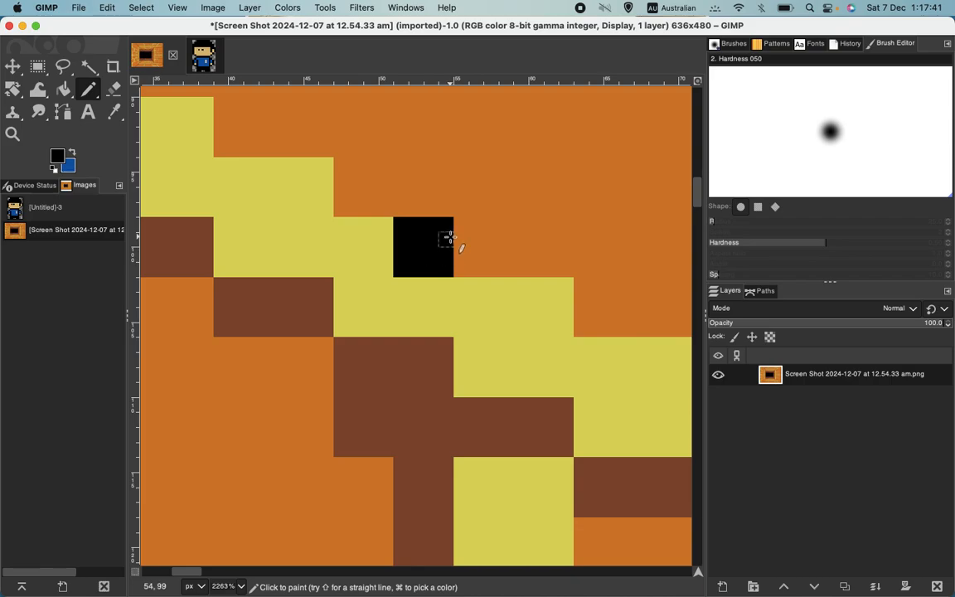
pyautogui.moveTo(429, 164)
pyautogui.mouseDown()
pyautogui.moveTo(497, 191)
pyautogui.moveTo(490, 224)
pyautogui.moveTo(511, 244)
pyautogui.moveTo(504, 286)
pyautogui.moveTo(420, 302)
pyautogui.moveTo(323, 287)
pyautogui.moveTo(283, 206)
pyautogui.moveTo(221, 180)
pyautogui.mouseUp()
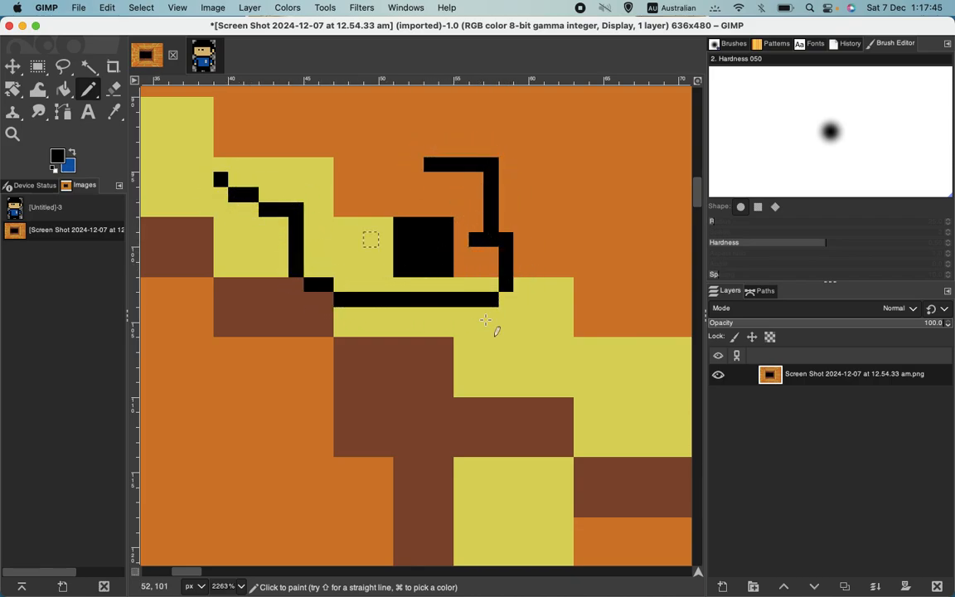
pyautogui.moveTo(505, 342); pyautogui.dragTo(610, 375)
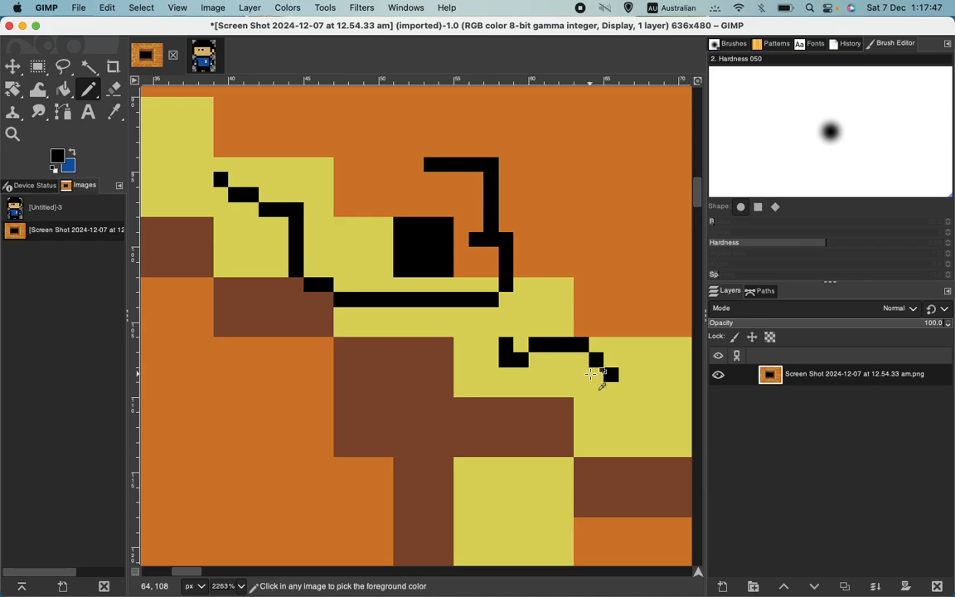
# Step: Undo all the black Pencil test marks on the brick wall
pyautogui.press('super+z')
pyautogui.press('super+z')
pyautogui.press('super+z')
pyautogui.press('super+z')
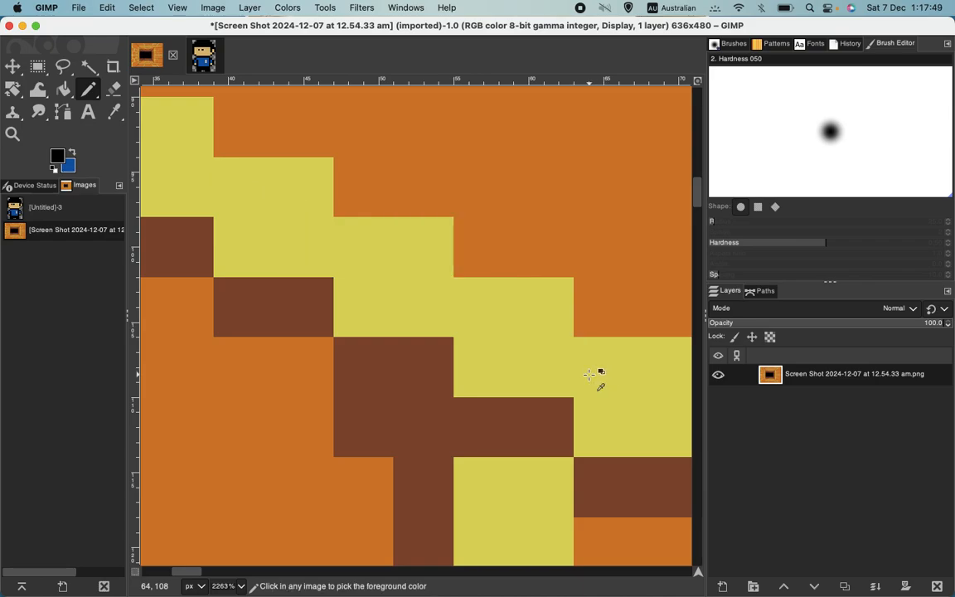
# Step: Paint a black block of about 4 × 4 pixels at the end of the yellow brick edge, and undo it
pyautogui.press(']')
pyautogui.click(414, 231)
pyautogui.moveTo(414, 231)
pyautogui.mouseDown()
pyautogui.moveTo(439, 225)
pyautogui.moveTo(446, 271)
pyautogui.moveTo(405, 266)
pyautogui.moveTo(404, 242)
pyautogui.moveTo(432, 262)
pyautogui.moveTo(431, 253)
pyautogui.mouseUp()
pyautogui.press('[')
pyautogui.press(']')
pyautogui.press('[')
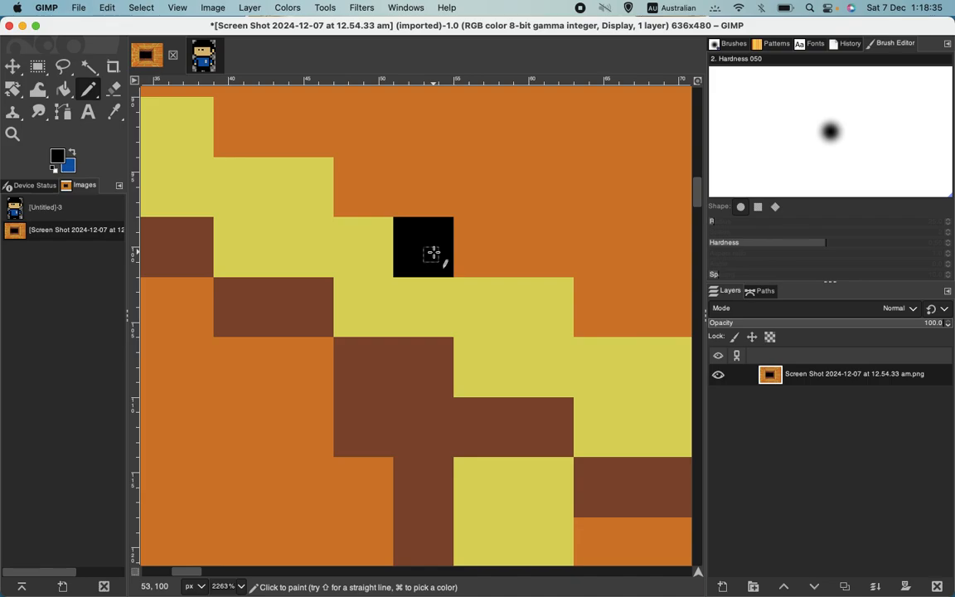
pyautogui.press('super+z')
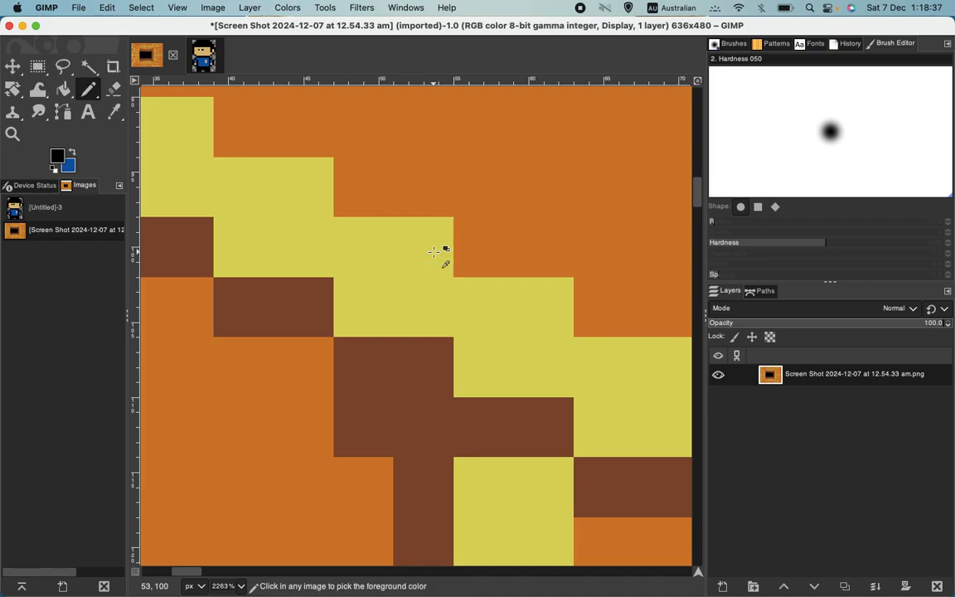
# Step: Undo the crop of the dungeon screenshot and fit the whole image in the window
pyautogui.press('super+z')
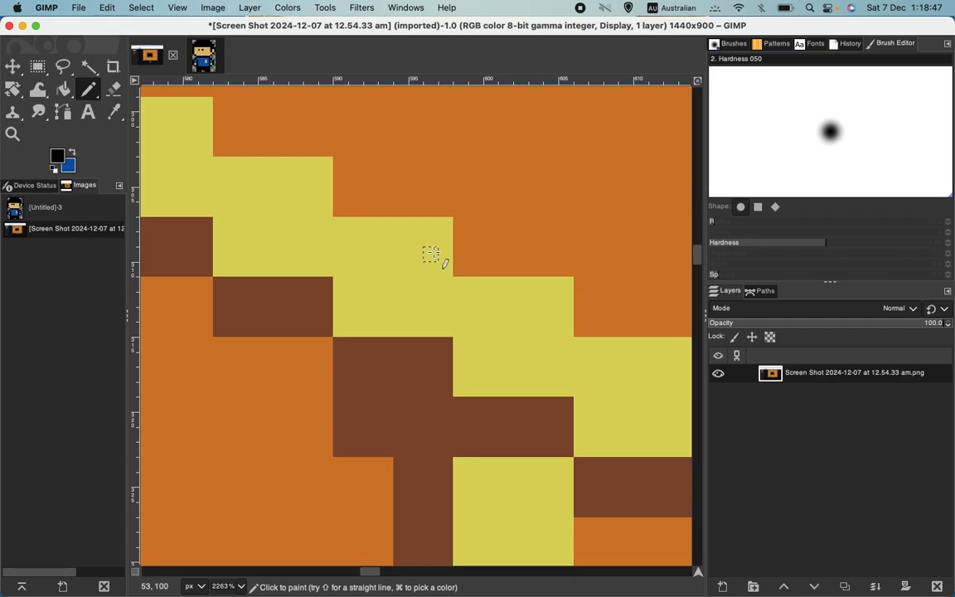
pyautogui.click(524, 176)
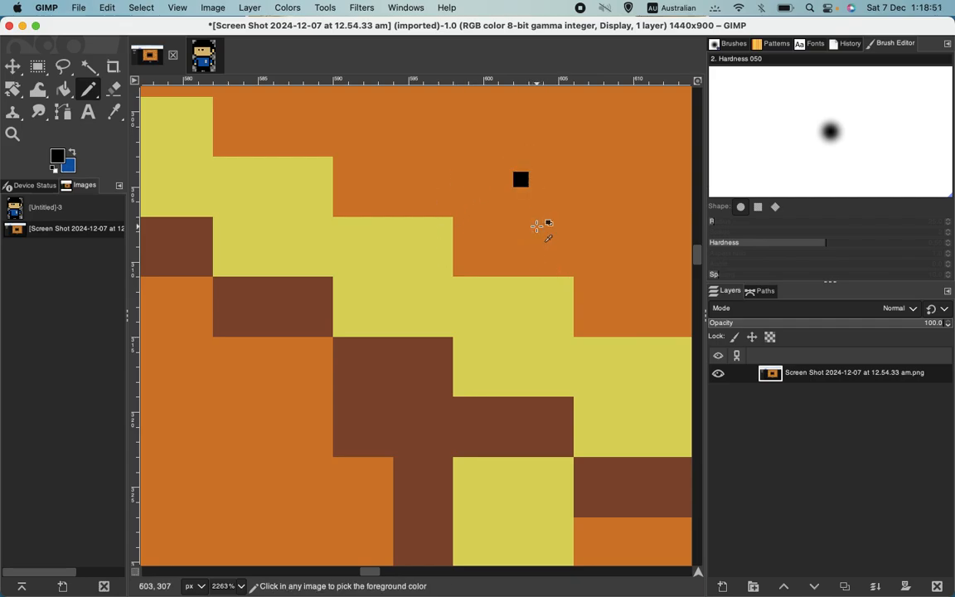
pyautogui.press('super+z')
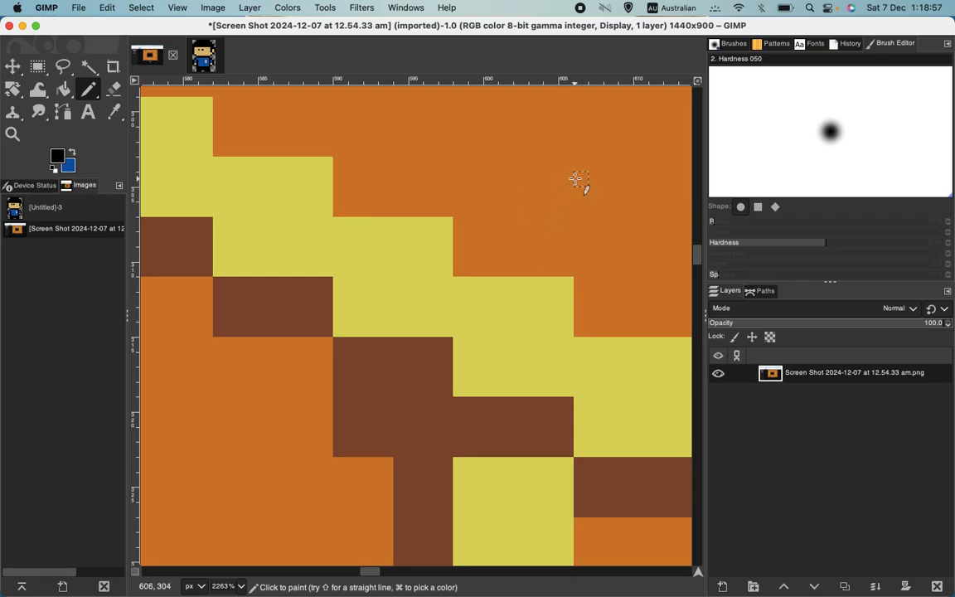
pyautogui.press('super+shift+j')
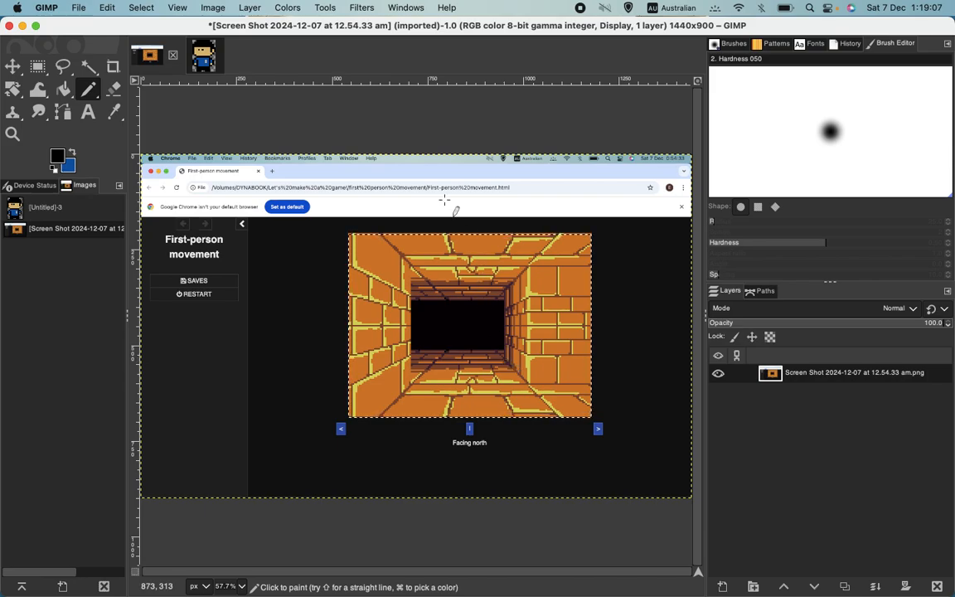
# Step: Switch to the character sprite image and view it at 1:1 (100%) zoom
pyautogui.click(202, 64)
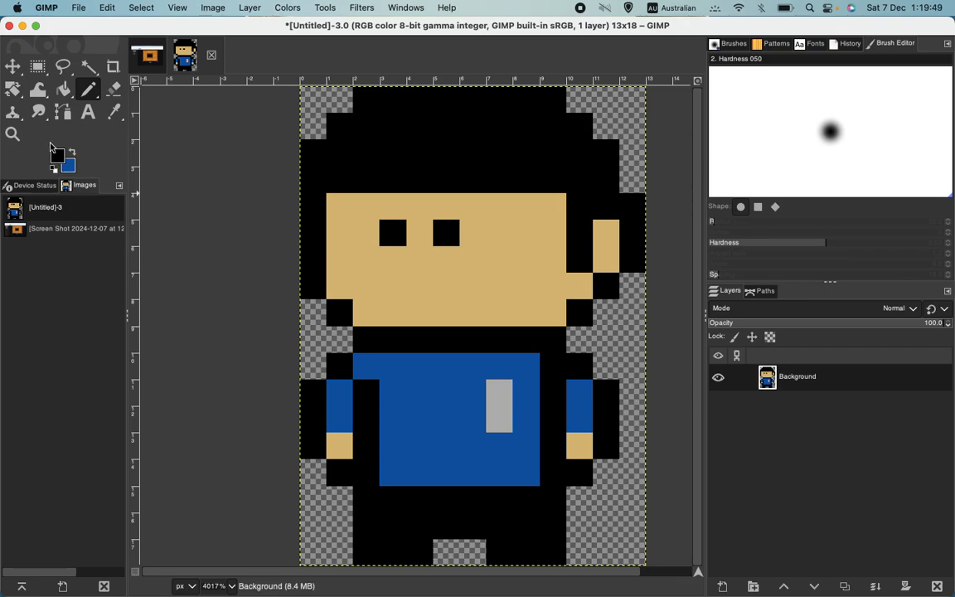
pyautogui.click(179, 8)
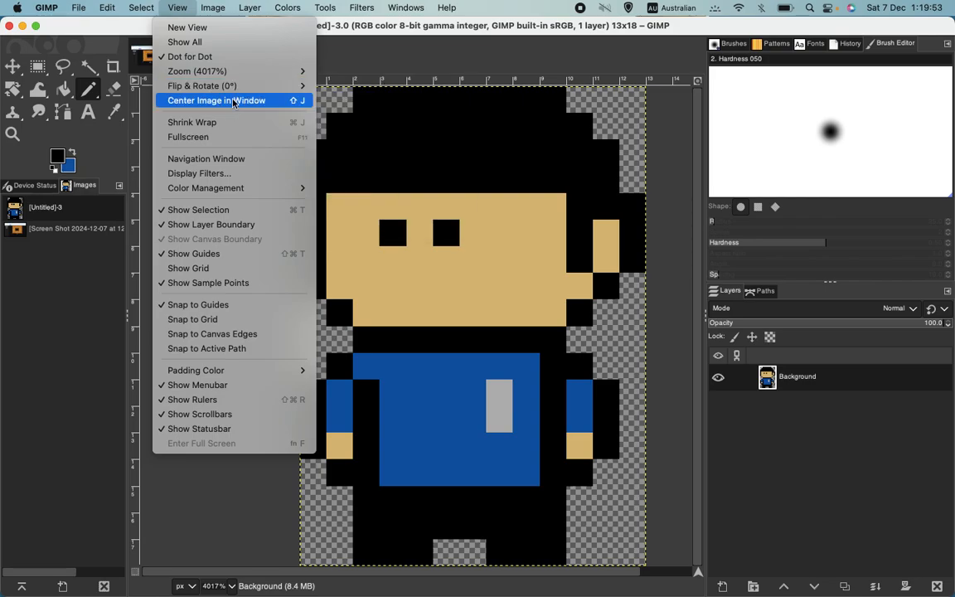
pyautogui.moveTo(234, 71)
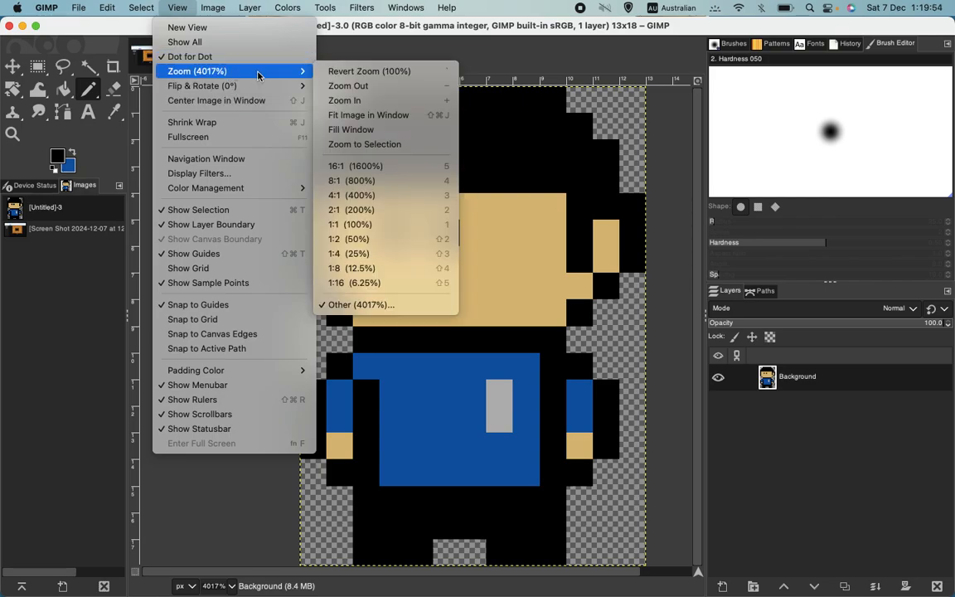
pyautogui.click(361, 224)
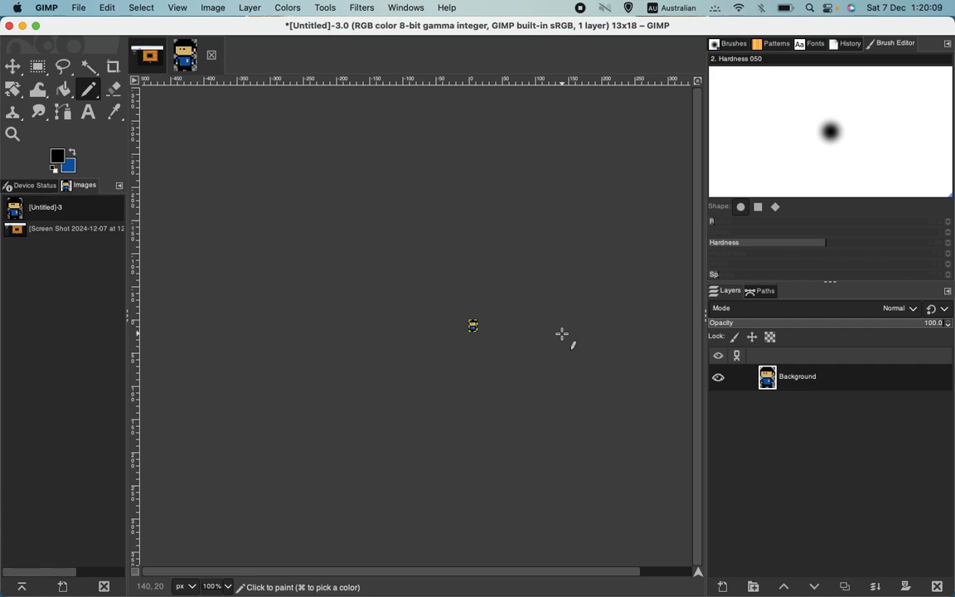
# Step: Try scaling the character sprite to 400% in width and height with Cubic interpolation, and undo the scaling
pyautogui.click(214, 9)
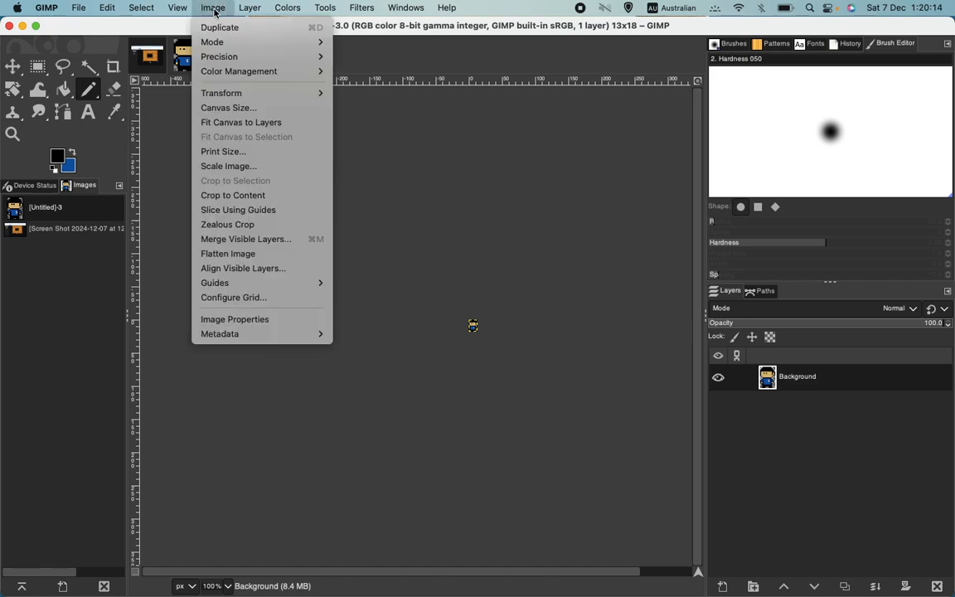
pyautogui.click(222, 165)
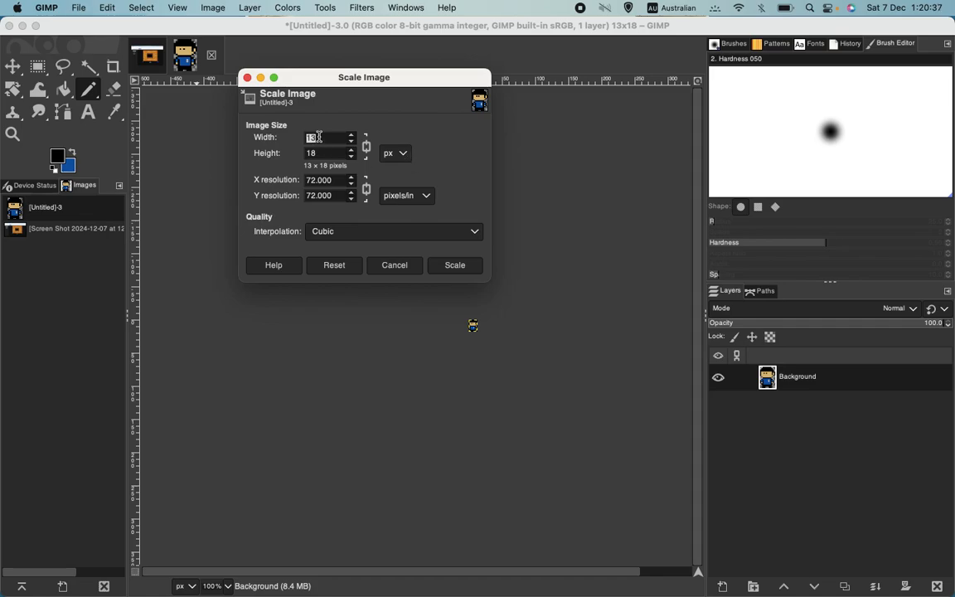
pyautogui.click(407, 159)
pyautogui.click(398, 186)
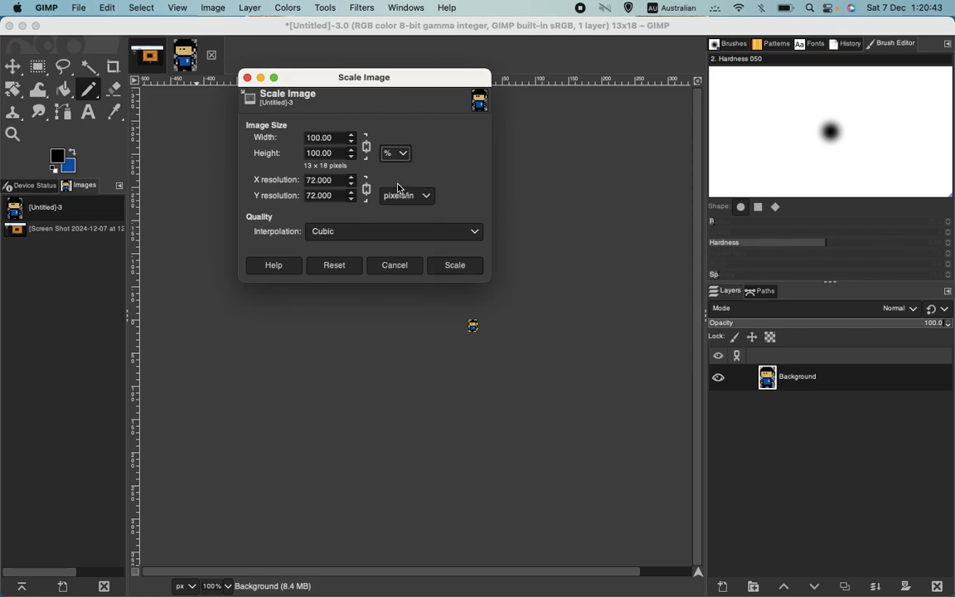
pyautogui.doubleClick(327, 137)
pyautogui.write('400')
pyautogui.click(324, 153)
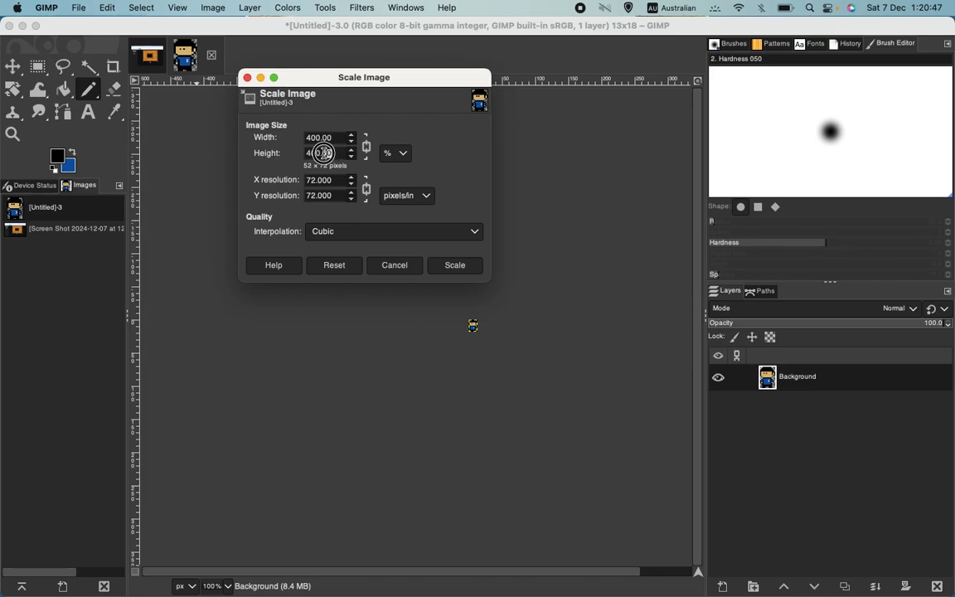
pyautogui.doubleClick(323, 152)
pyautogui.write('4')
pyautogui.hotkey('shift', 'Tab')
pyautogui.click(454, 265)
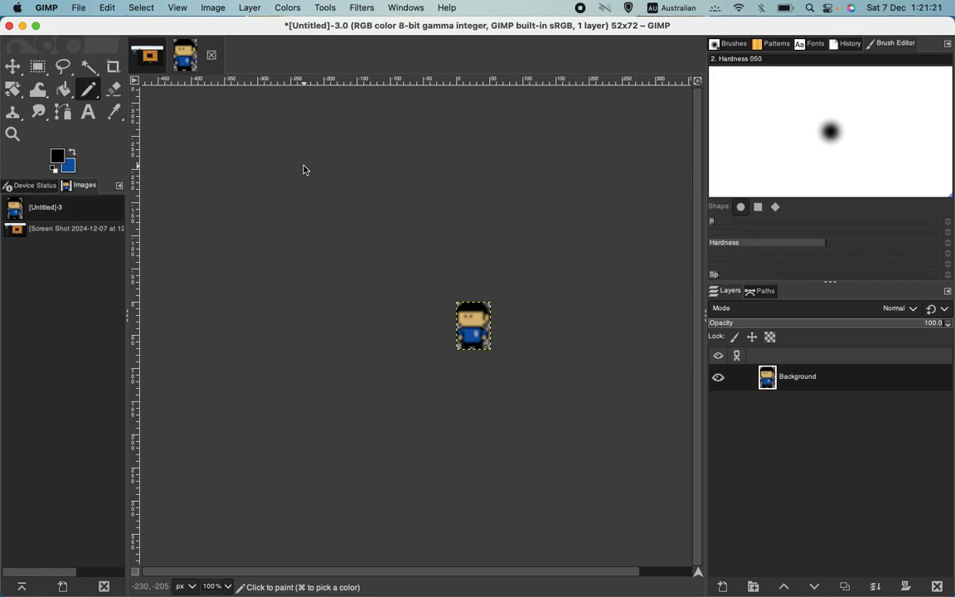
pyautogui.press('super+z')
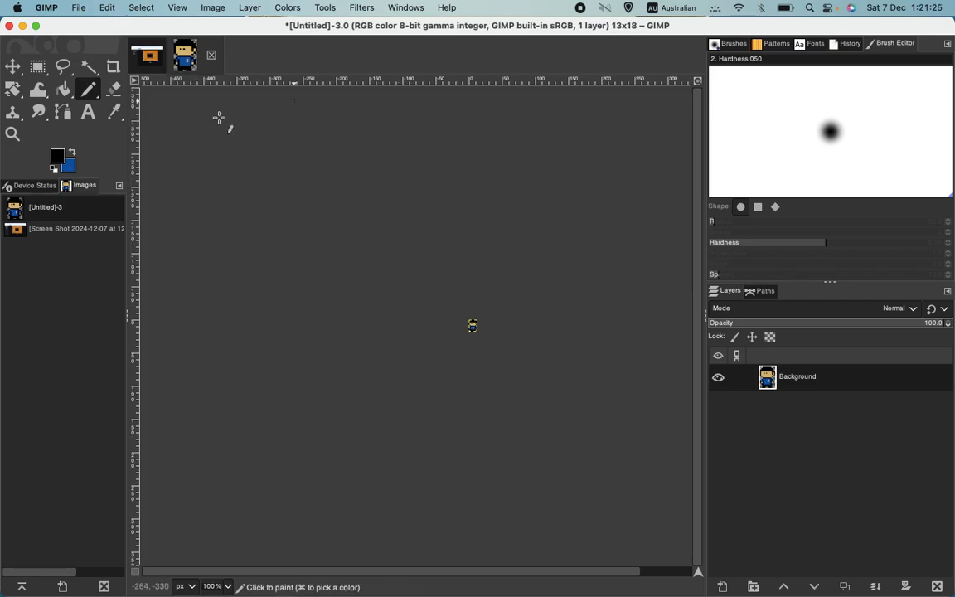
# Step: Examine the character sprite's individual pixels up close, comparing them with the Pencil tool's brush outline
pyautogui.click(14, 134)
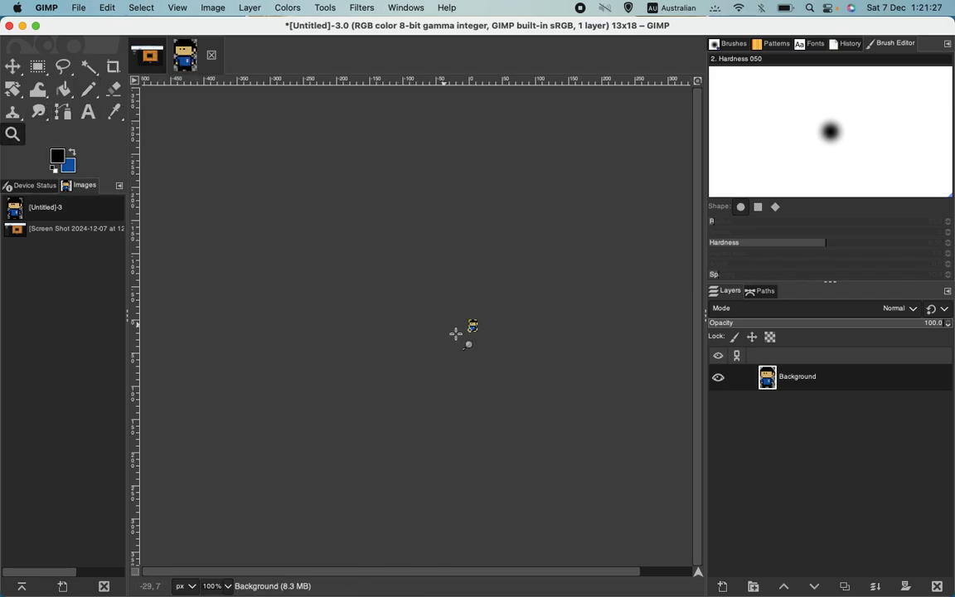
pyautogui.moveTo(467, 315); pyautogui.dragTo(487, 338)
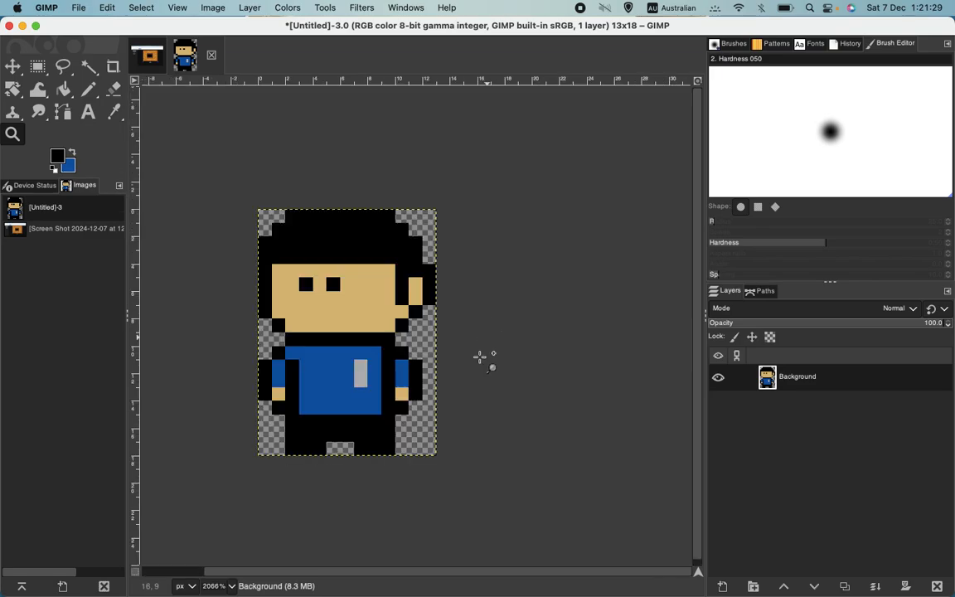
pyautogui.moveTo(232, 190); pyautogui.dragTo(452, 477)
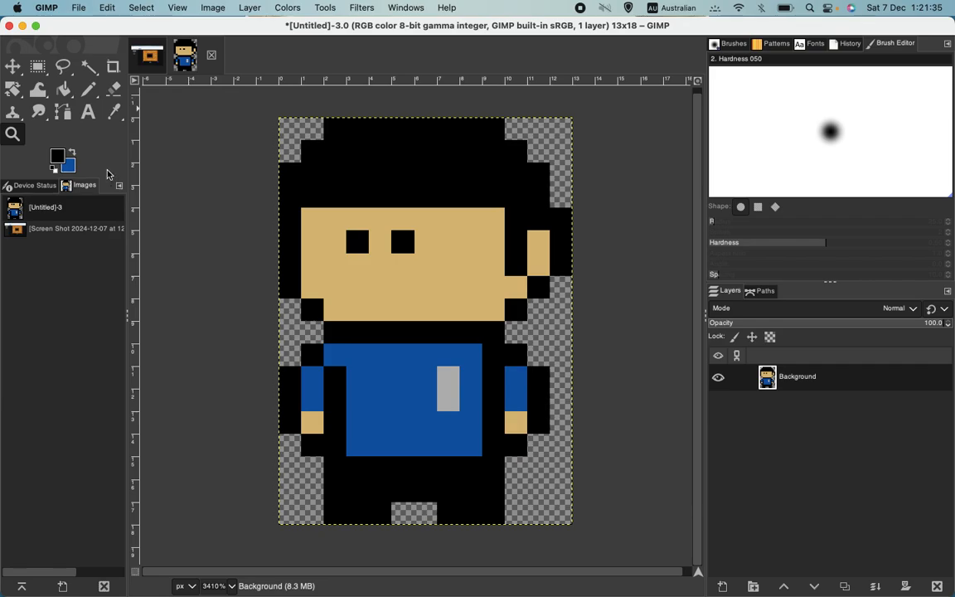
pyautogui.click(86, 96)
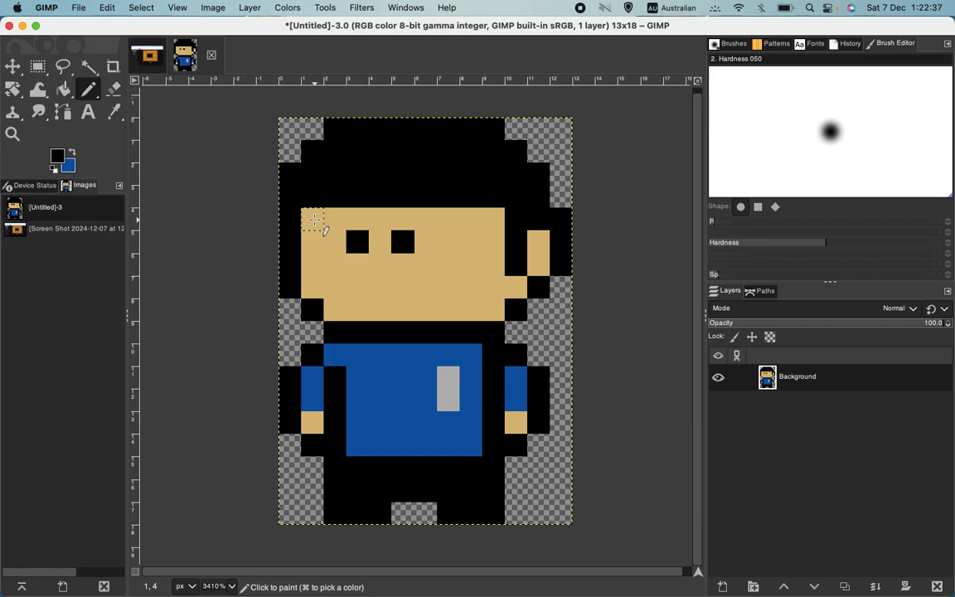
pyautogui.press('-')
pyautogui.press('-')
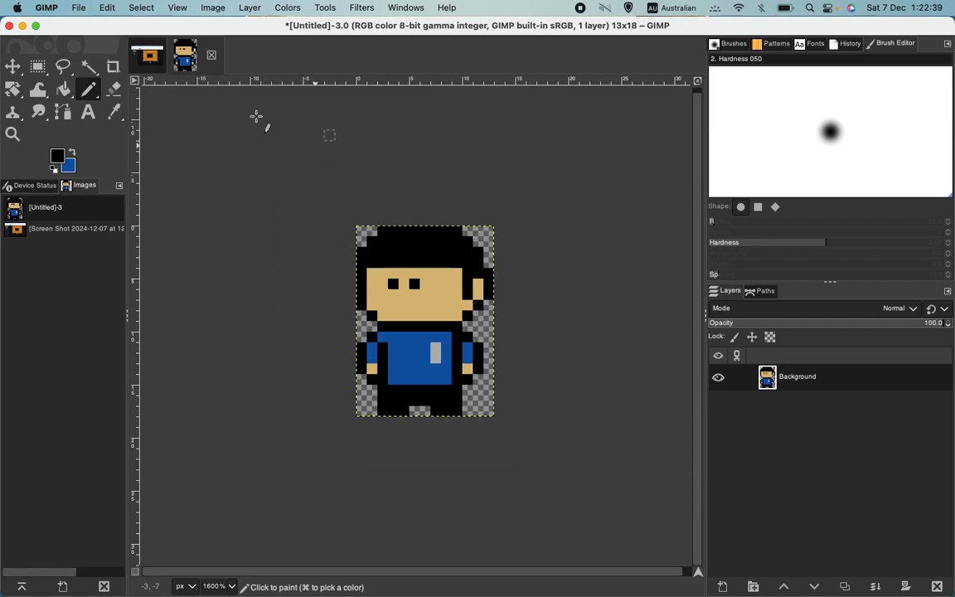
# Step: Scale the character sprite to 400% in width and height with interpolation set to None
pyautogui.click(213, 8)
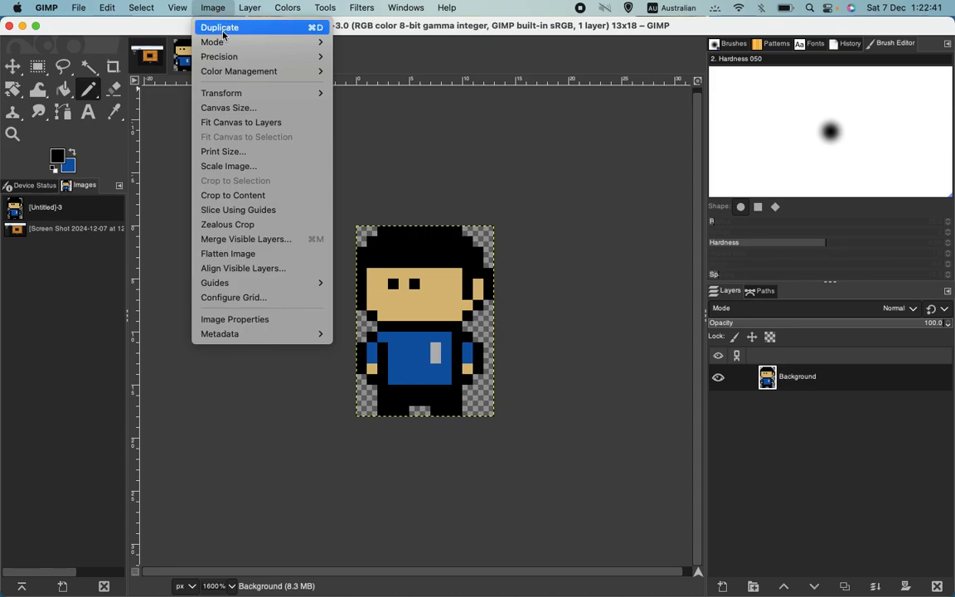
pyautogui.click(230, 166)
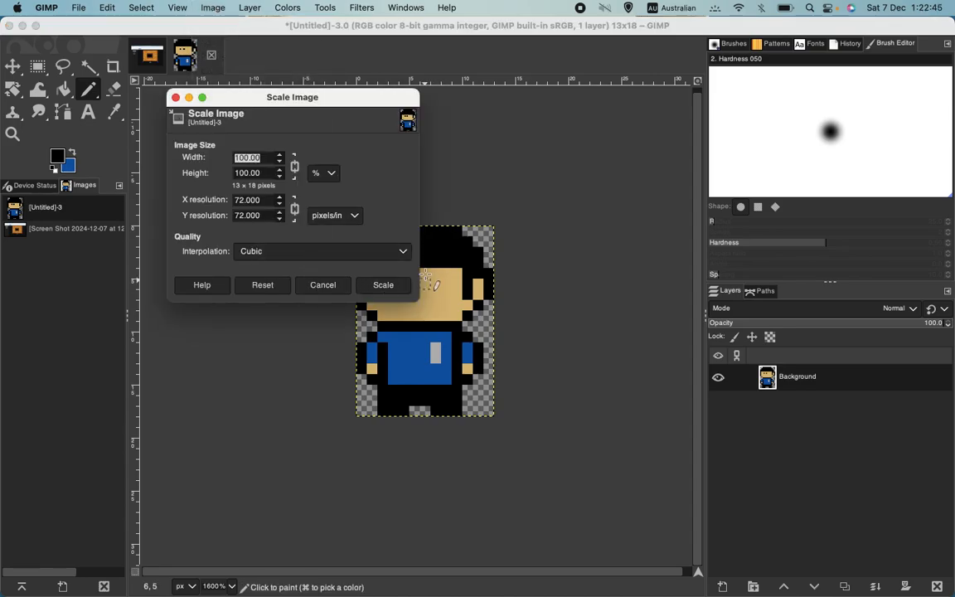
pyautogui.click(404, 252)
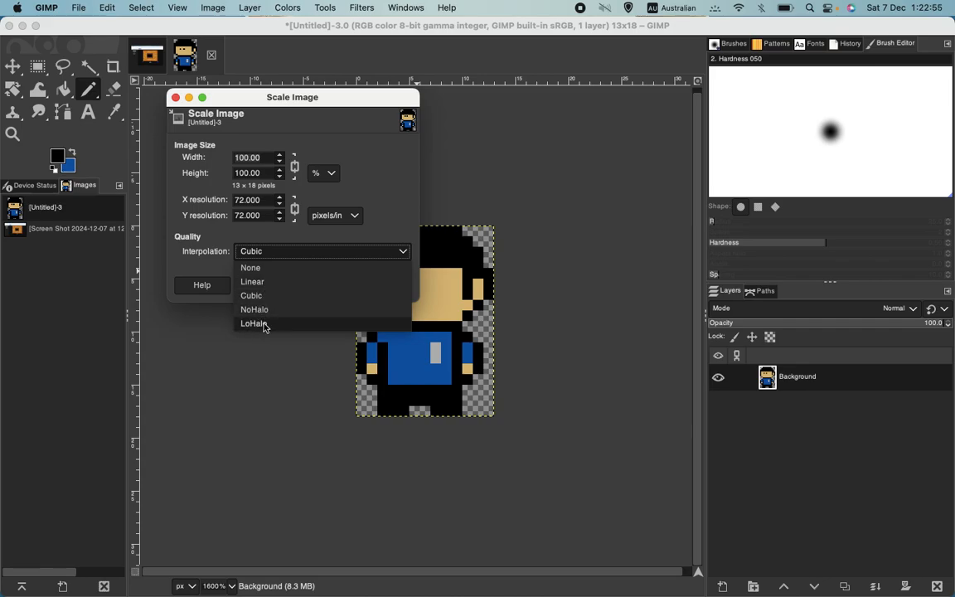
pyautogui.click(257, 274)
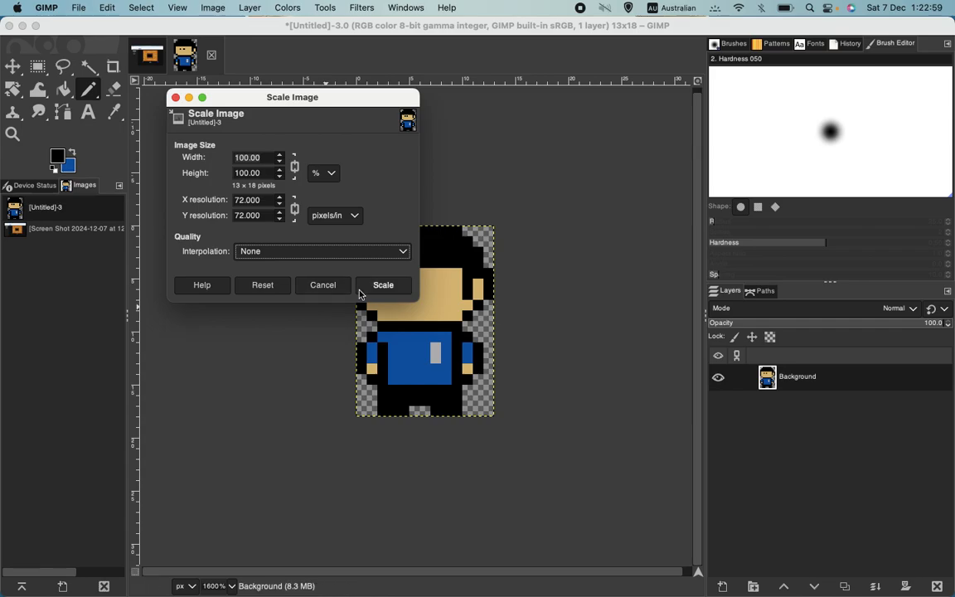
pyautogui.doubleClick(248, 158)
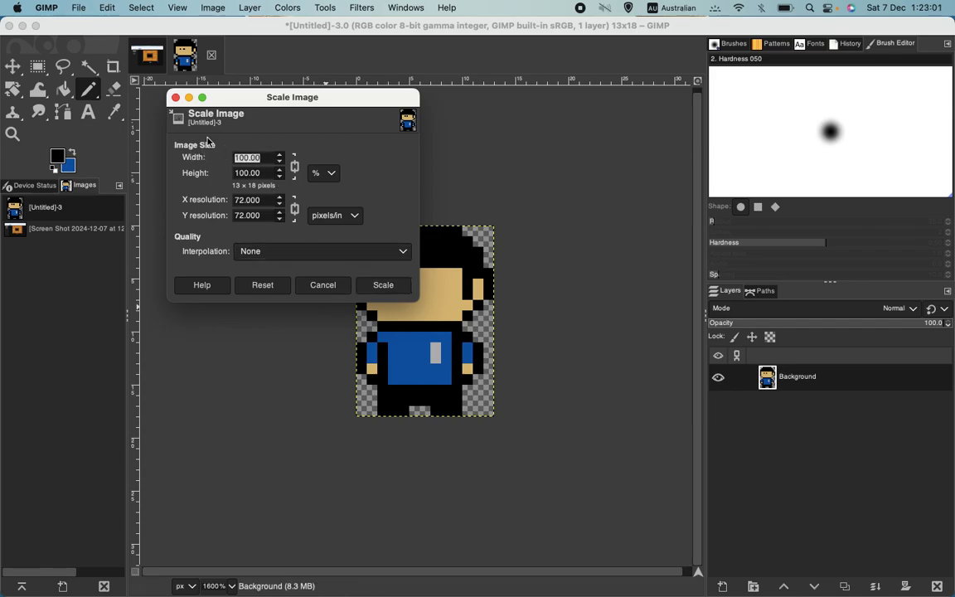
pyautogui.write('400')
pyautogui.press('Tab')
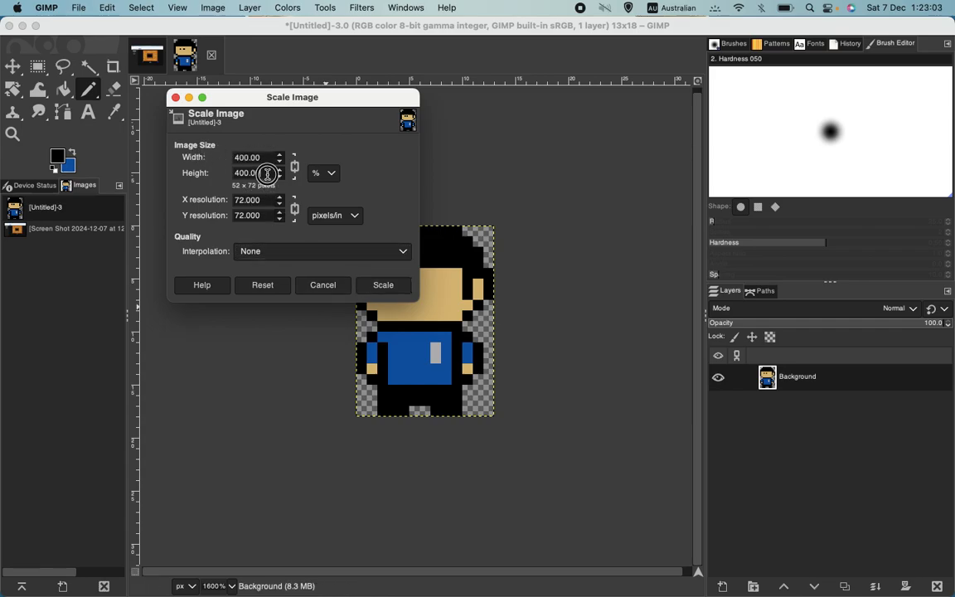
pyautogui.write('4000')
pyautogui.press('Tab')
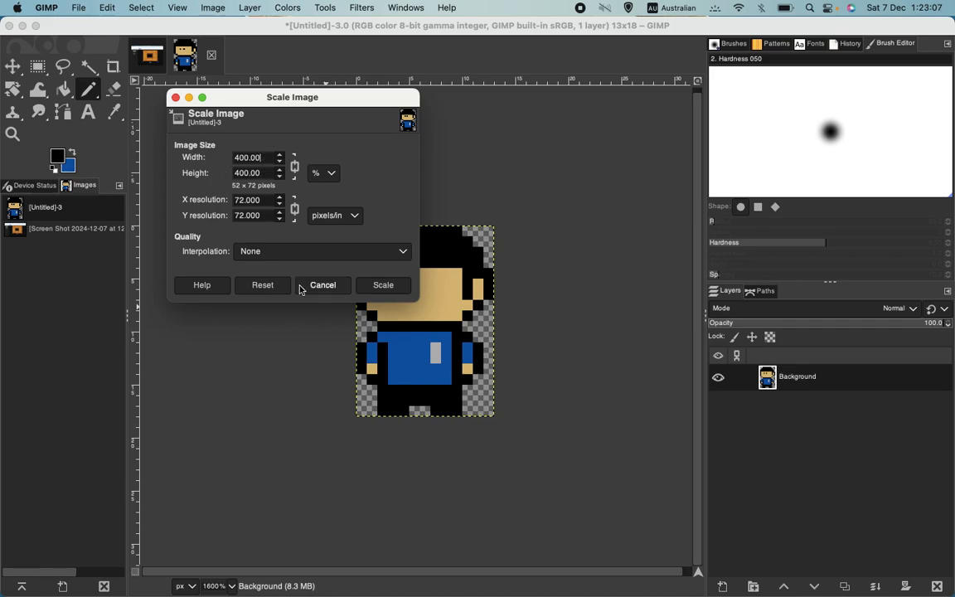
pyautogui.click(377, 287)
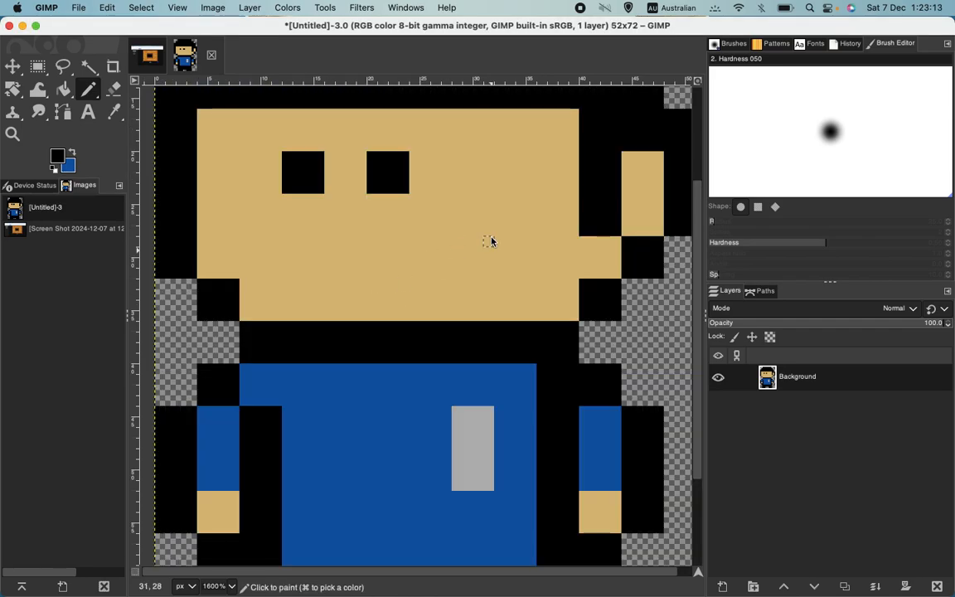
# Step: Inspect the enlarged sprite's pixel blocks at the edge of the face against the Pencil outline, and undo the scaling
pyautogui.press('-')
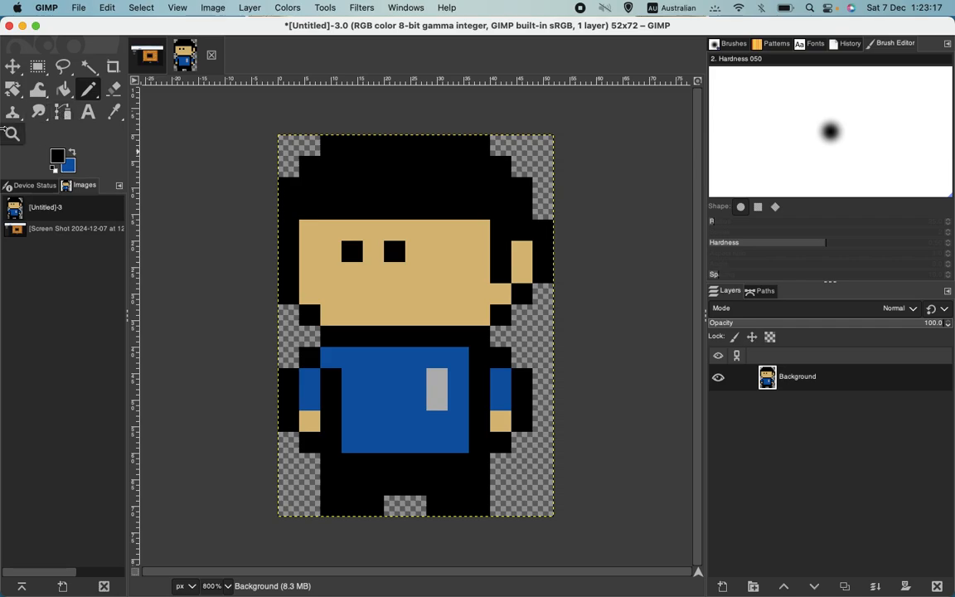
pyautogui.click(13, 133)
pyautogui.moveTo(266, 207); pyautogui.dragTo(335, 269)
pyautogui.press('n')
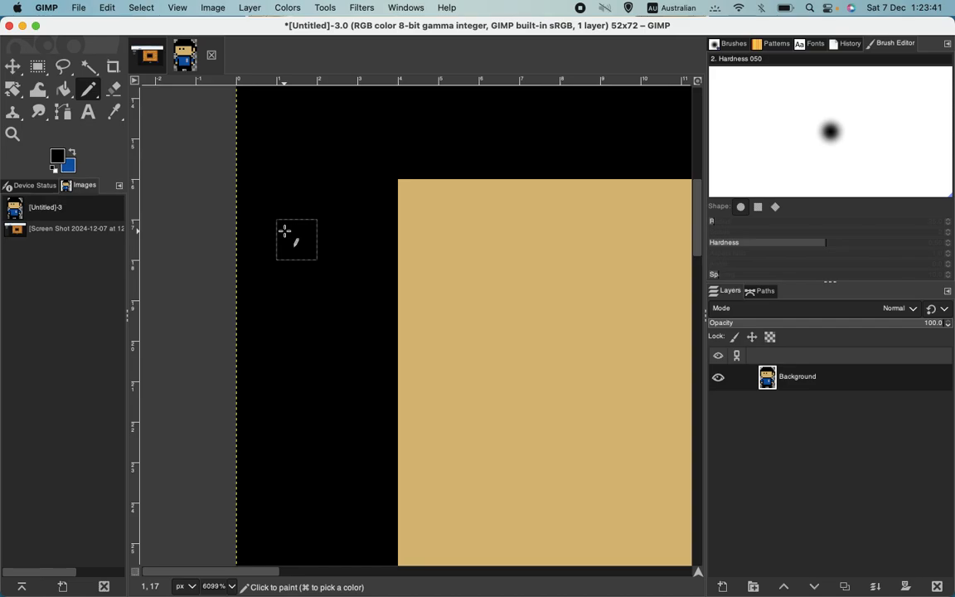
pyautogui.scroll(-10, 284, 231)
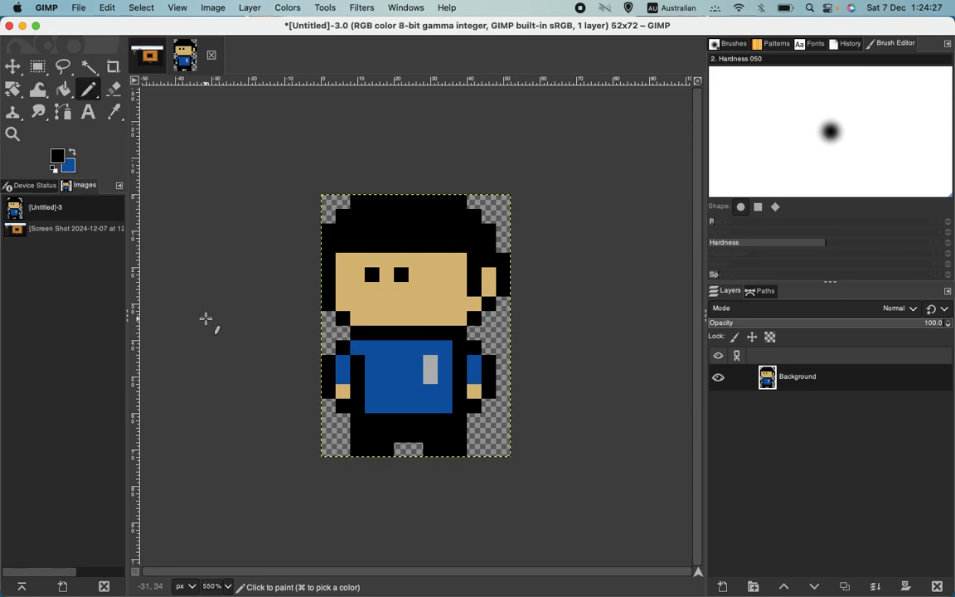
pyautogui.press('super+z')
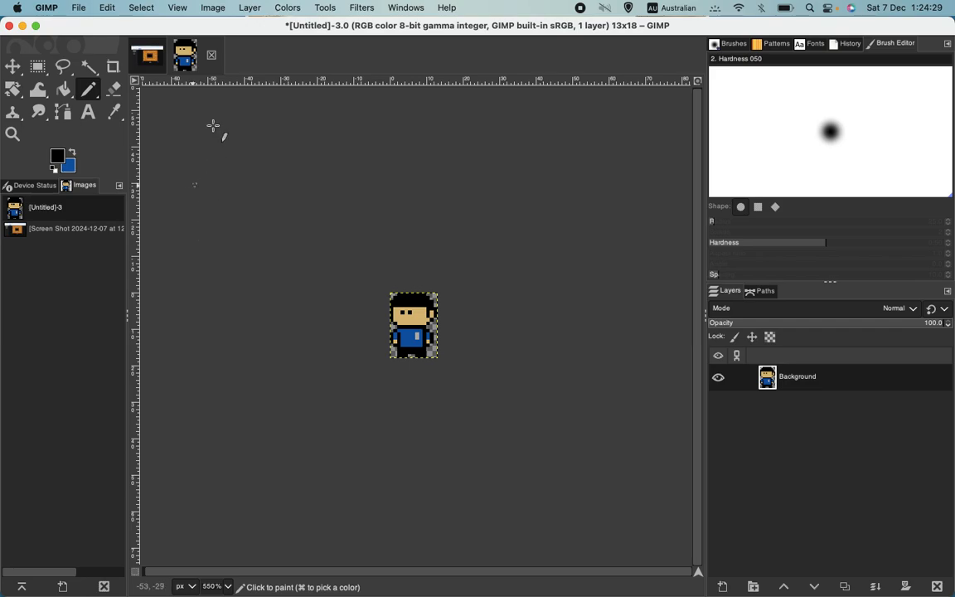
# Step: Scale the character sprite to 350% in width and height with interpolation None
pyautogui.click(217, 8)
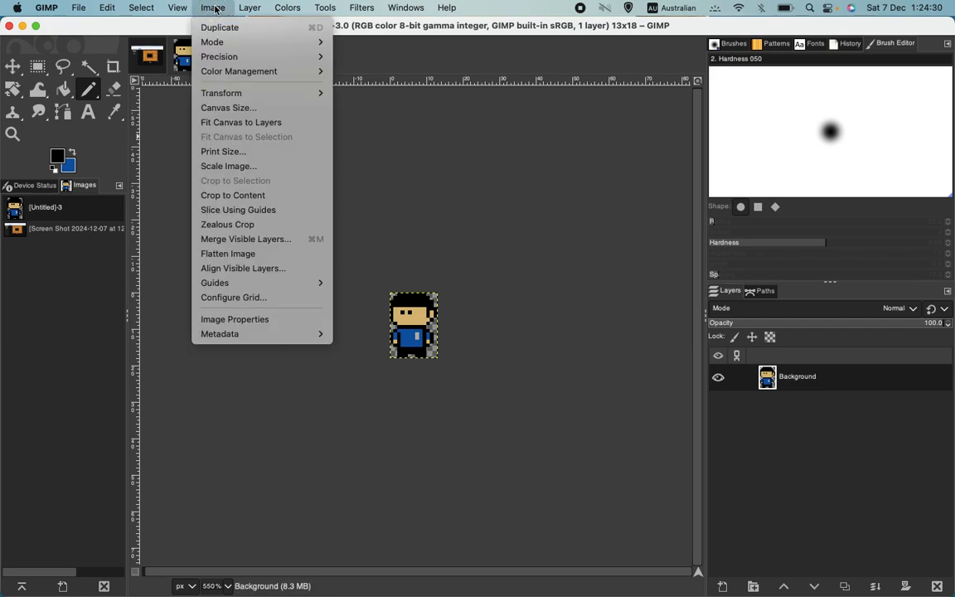
pyautogui.click(228, 168)
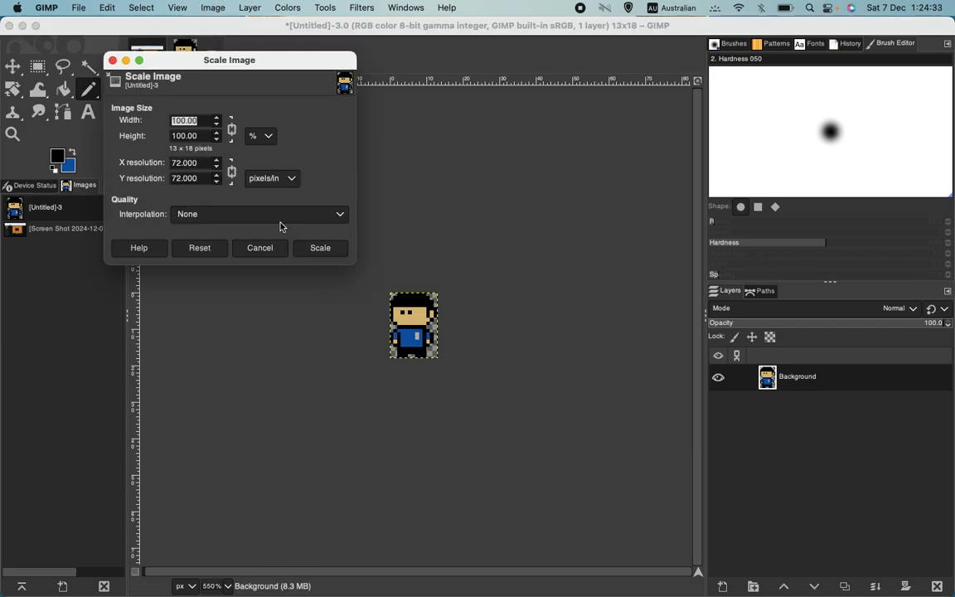
pyautogui.click(260, 136)
pyautogui.click(266, 150)
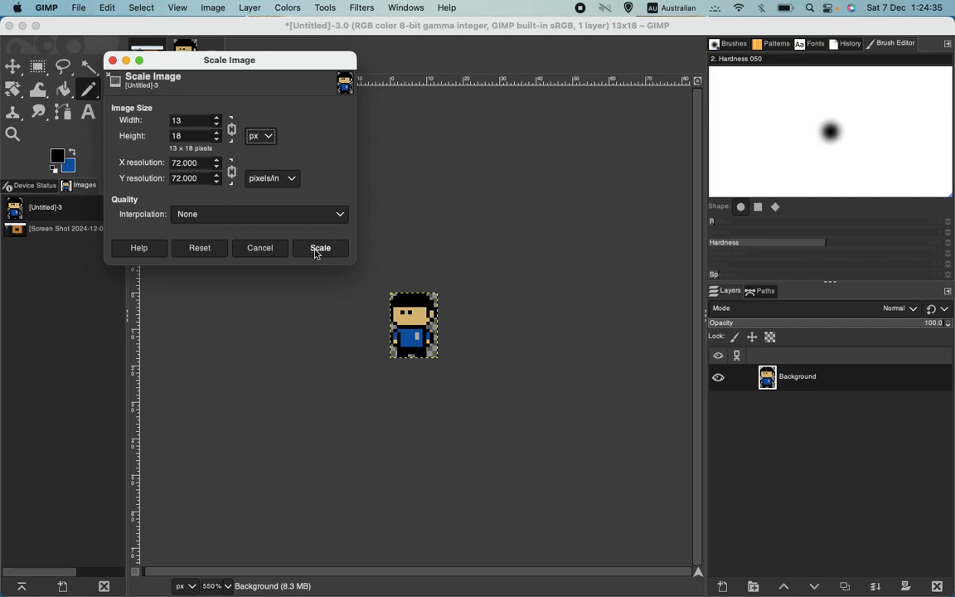
pyautogui.click(255, 137)
pyautogui.click(268, 165)
pyautogui.doubleClick(199, 123)
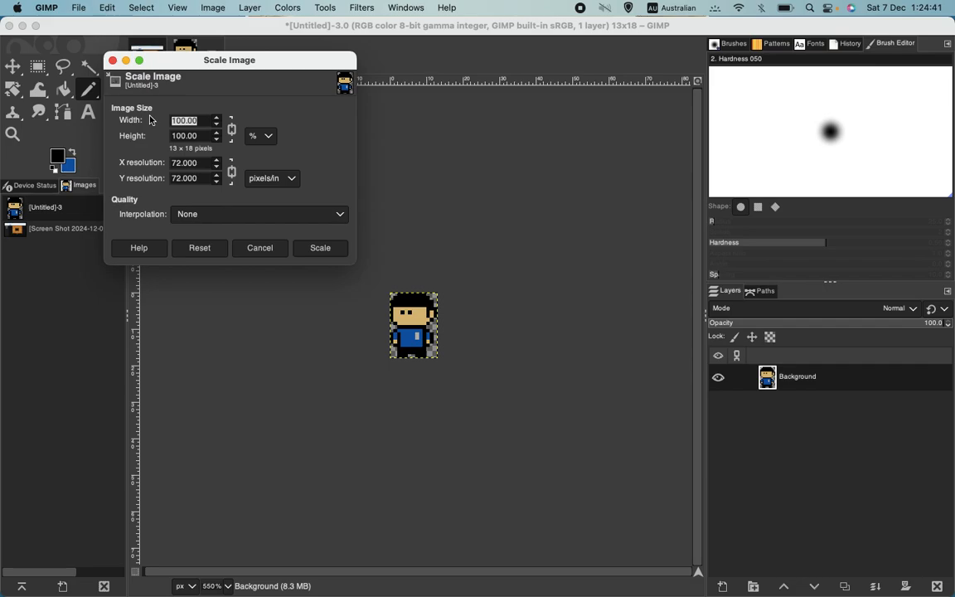
pyautogui.write('350')
pyautogui.doubleClick(201, 135)
pyautogui.write('35')
pyautogui.click(203, 120)
pyautogui.click(324, 250)
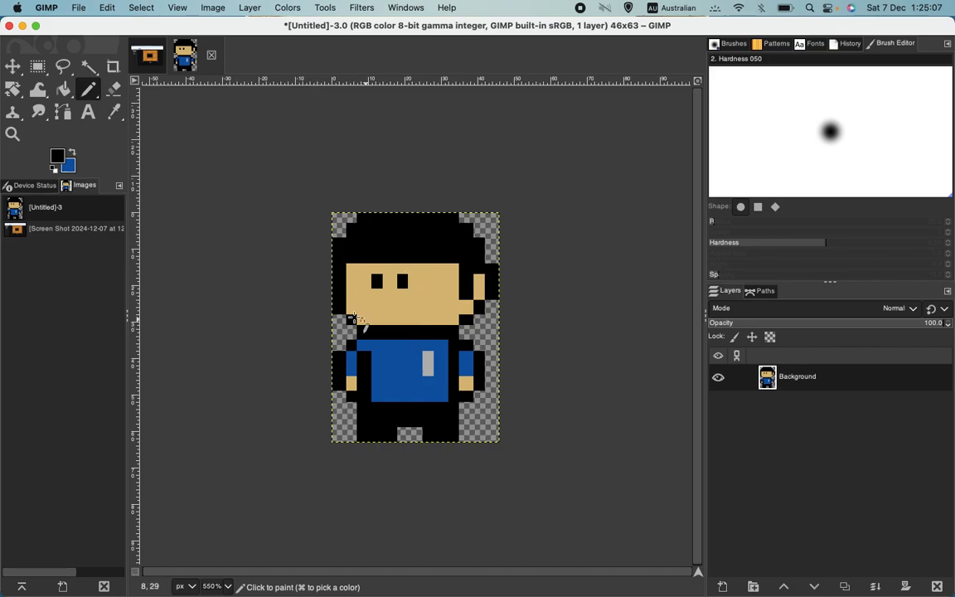
# Step: Inspect the pixel blocks around the scaled sprite's jaw and eye for uneven sizes, and undo the scaling
pyautogui.click(12, 133)
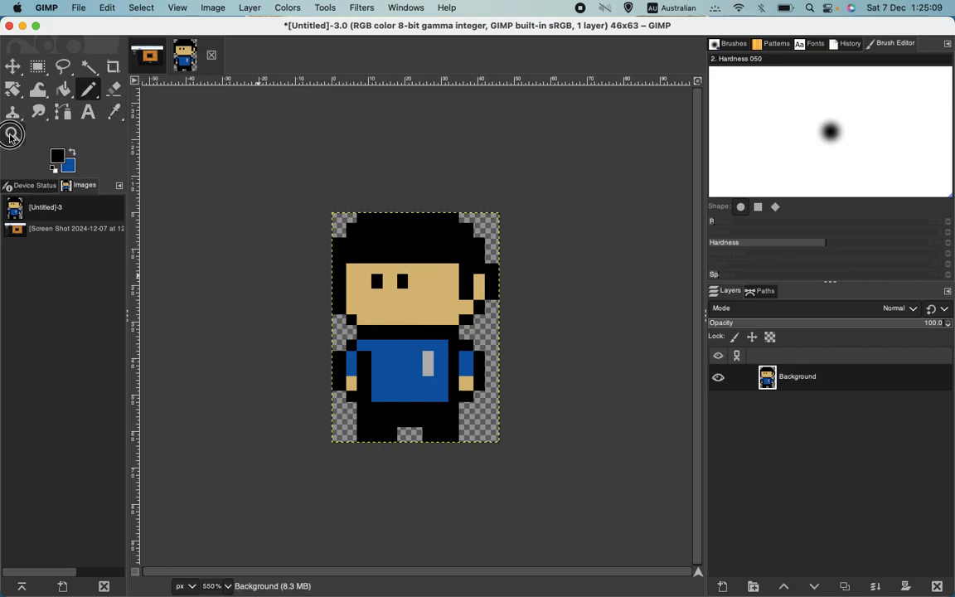
pyautogui.moveTo(326, 304); pyautogui.dragTo(367, 319)
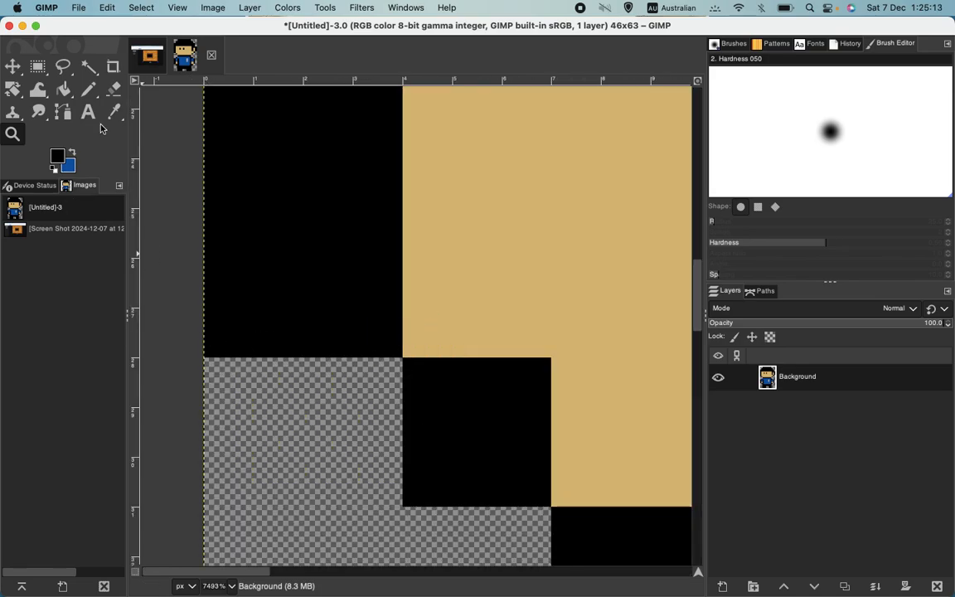
pyautogui.click(89, 89)
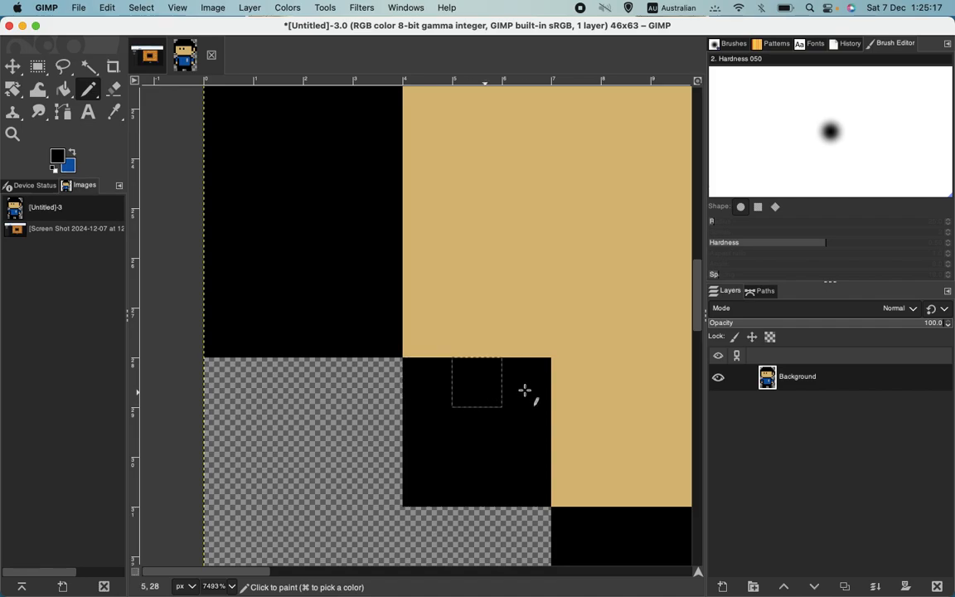
pyautogui.scroll(3, 530, 390)
pyautogui.scroll(-9, 531, 389)
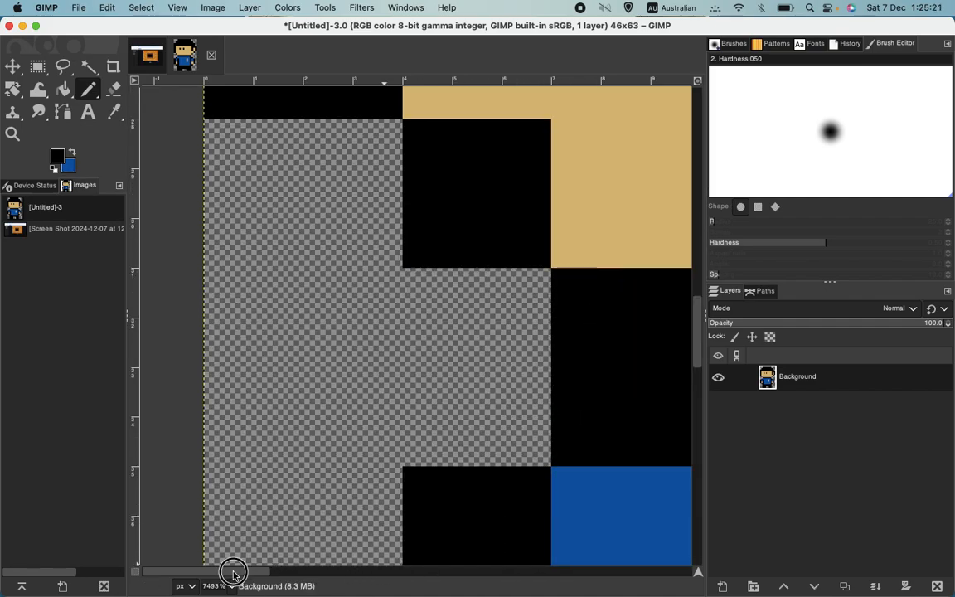
pyautogui.moveTo(234, 571); pyautogui.dragTo(282, 571)
pyautogui.scroll(-5, 522, 317)
pyautogui.scroll(10, 526, 318)
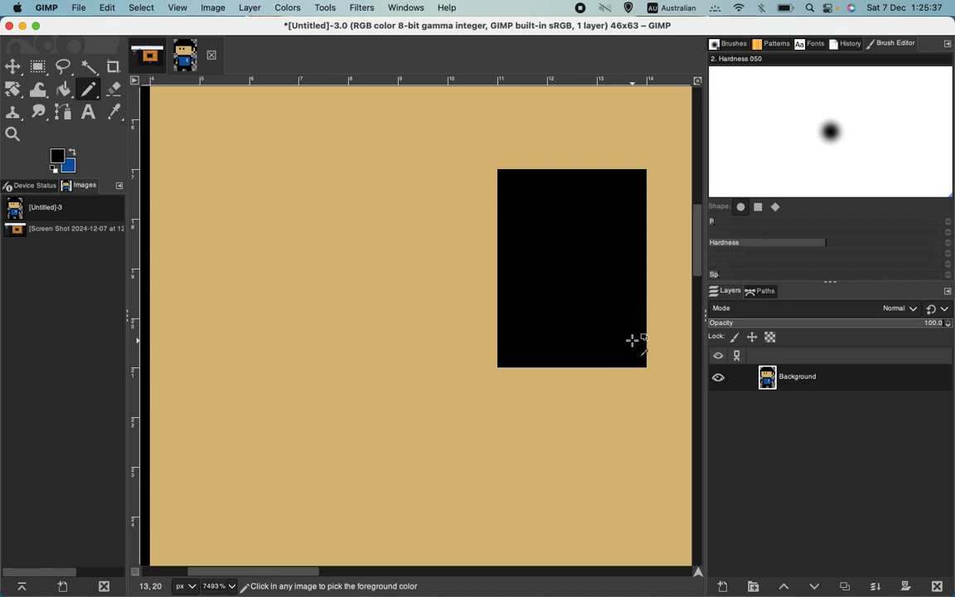
pyautogui.press('super+z')
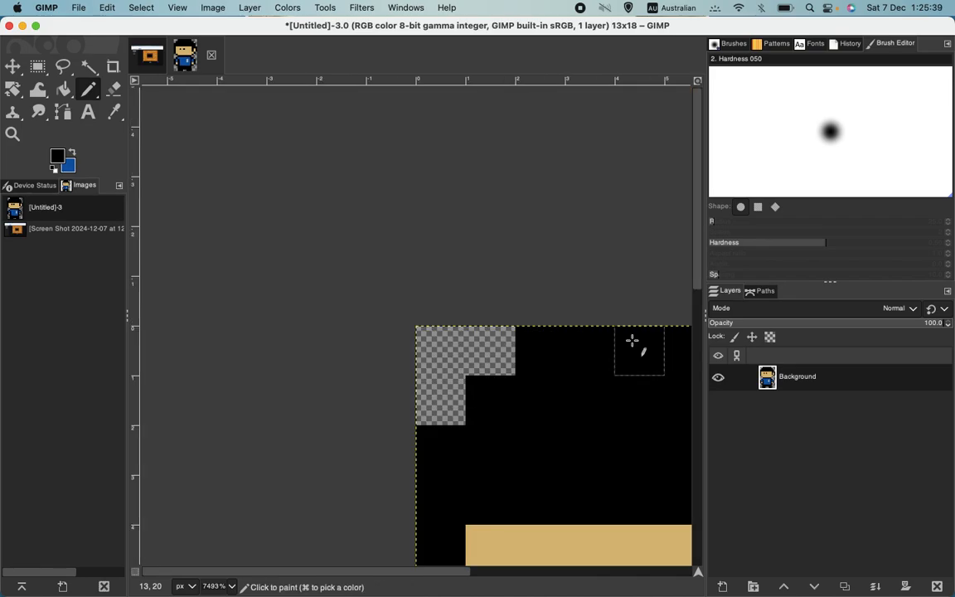
# Step: Fit the whole character sprite in the window and examine single pixels at the edge of the hair and ear
pyautogui.press('shift+super+j')
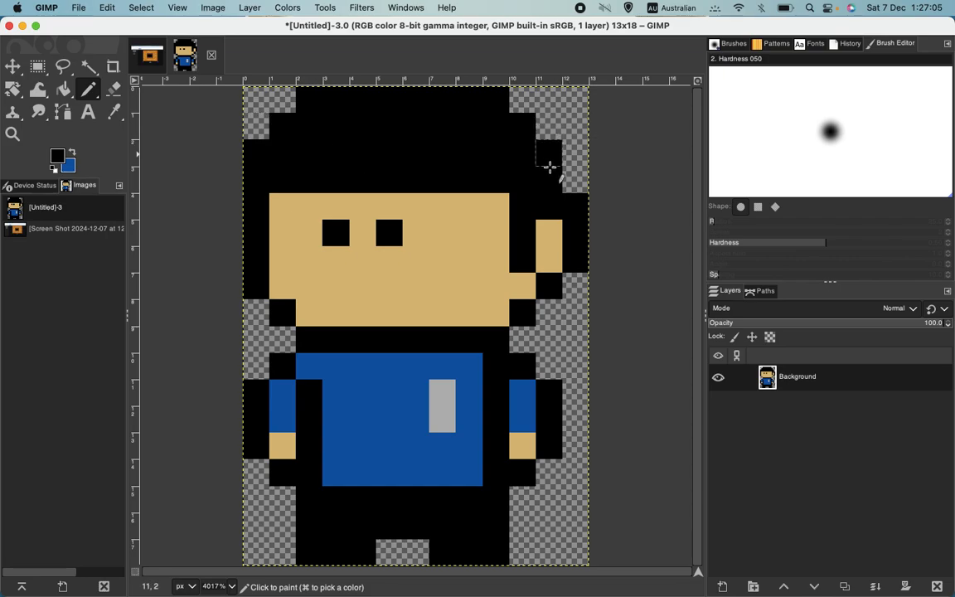
pyautogui.click(550, 166)
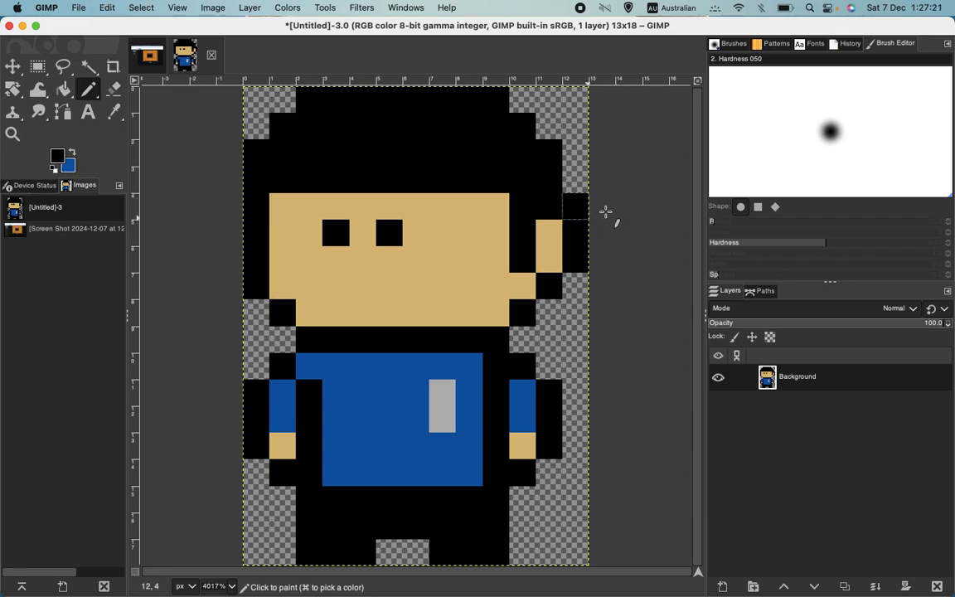
pyautogui.click(580, 213)
# Step: Examine the dungeon screenshot's corridor up close with the Pencil tool to judge its pixel block size, and return to the character sprite
pyautogui.click(145, 61)
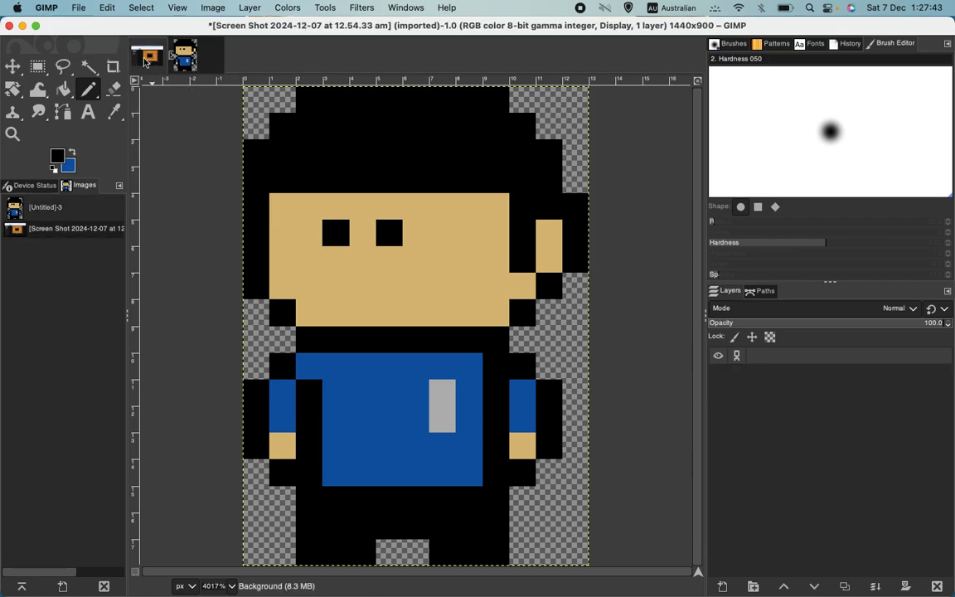
pyautogui.click(12, 134)
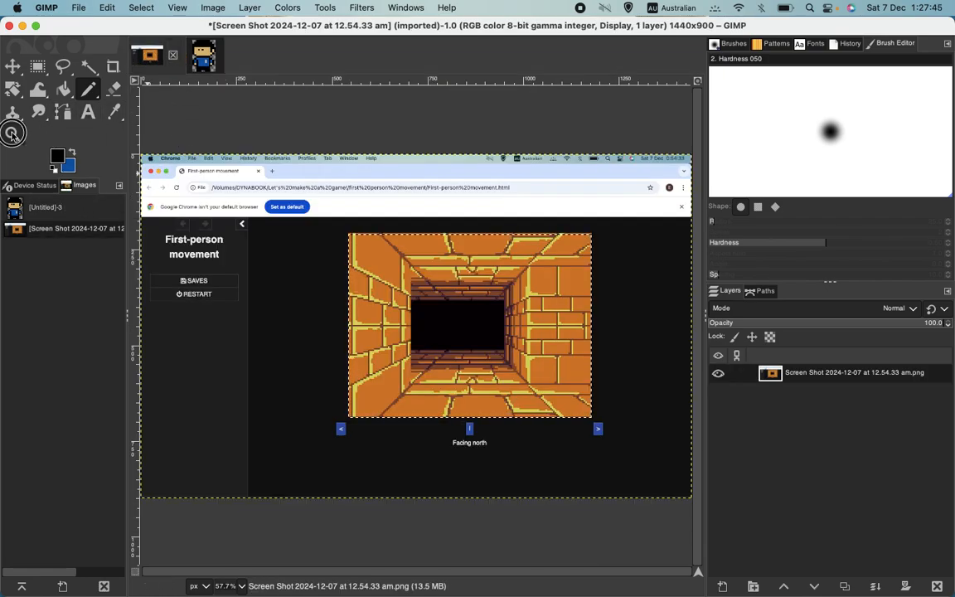
pyautogui.moveTo(367, 266); pyautogui.dragTo(592, 417)
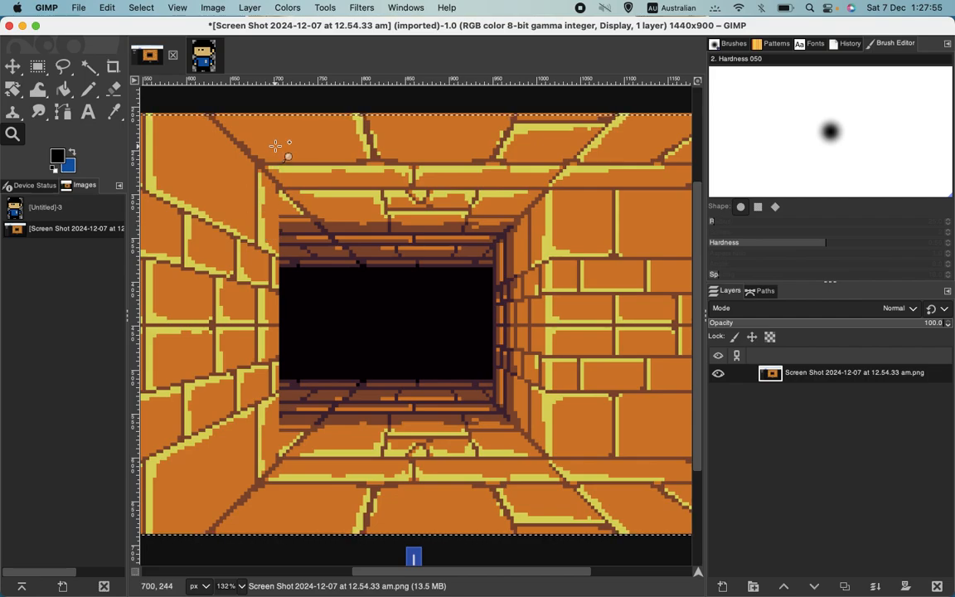
pyautogui.click(89, 89)
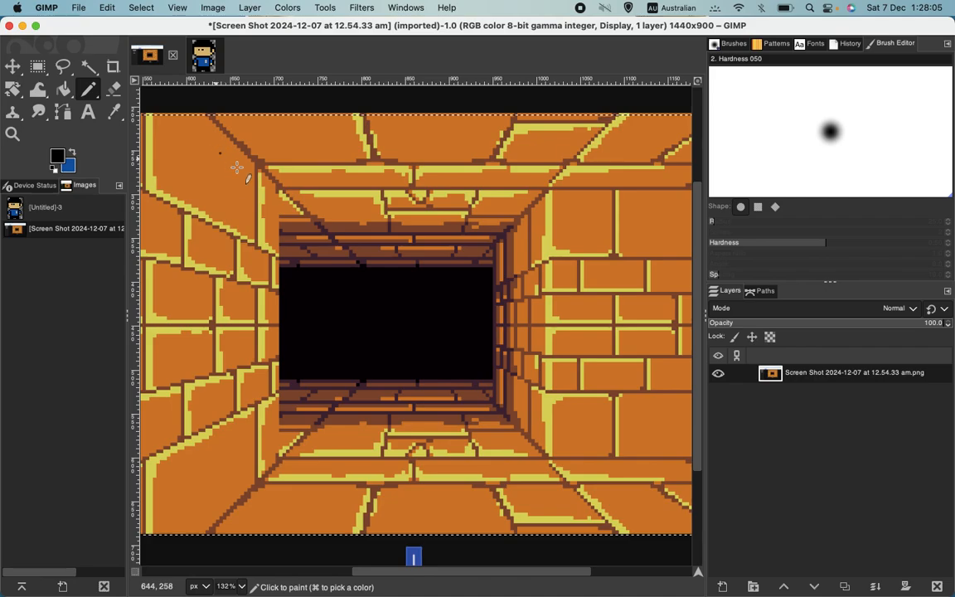
pyautogui.click(220, 186)
pyautogui.click(207, 60)
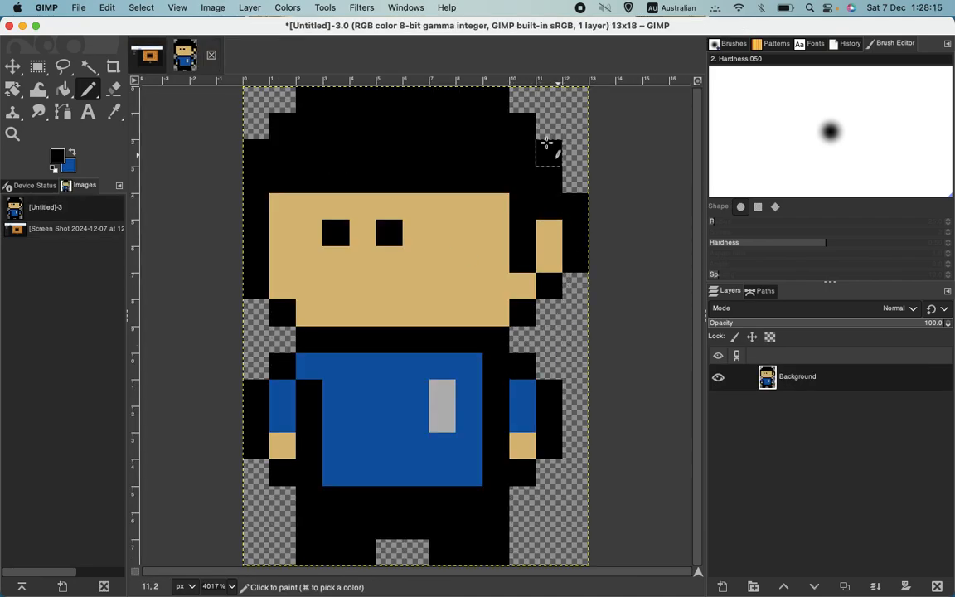
# Step: Compare the wall colours in the dungeon screenshot with the flat colours of the character sprite, and return to the dungeon screenshot
pyautogui.click(148, 56)
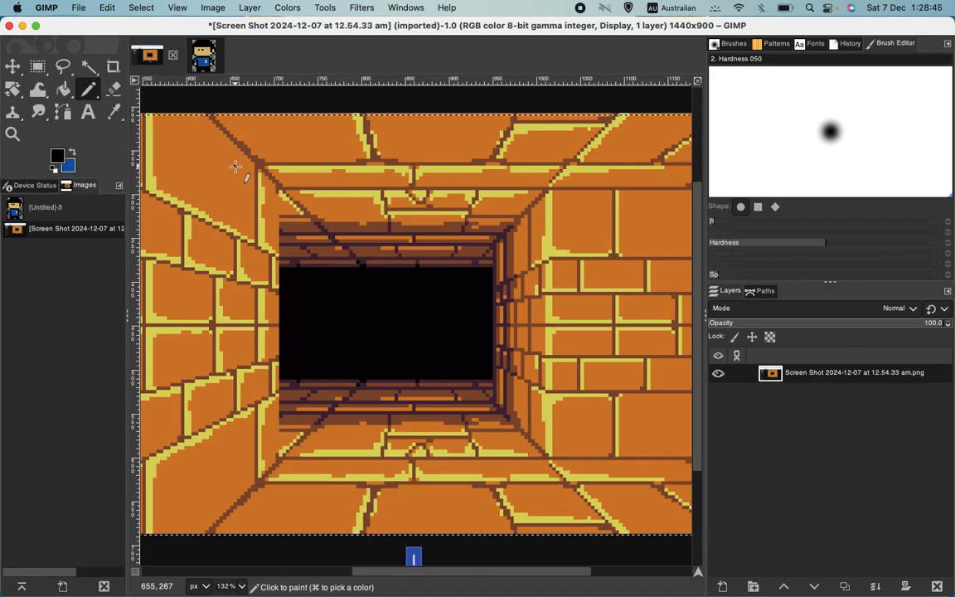
pyautogui.click(207, 59)
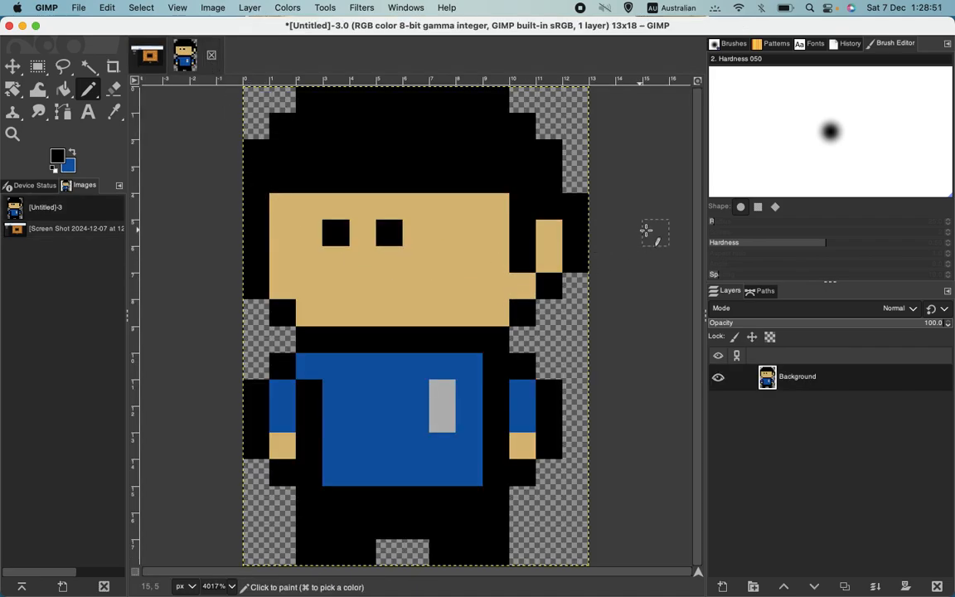
pyautogui.click(155, 56)
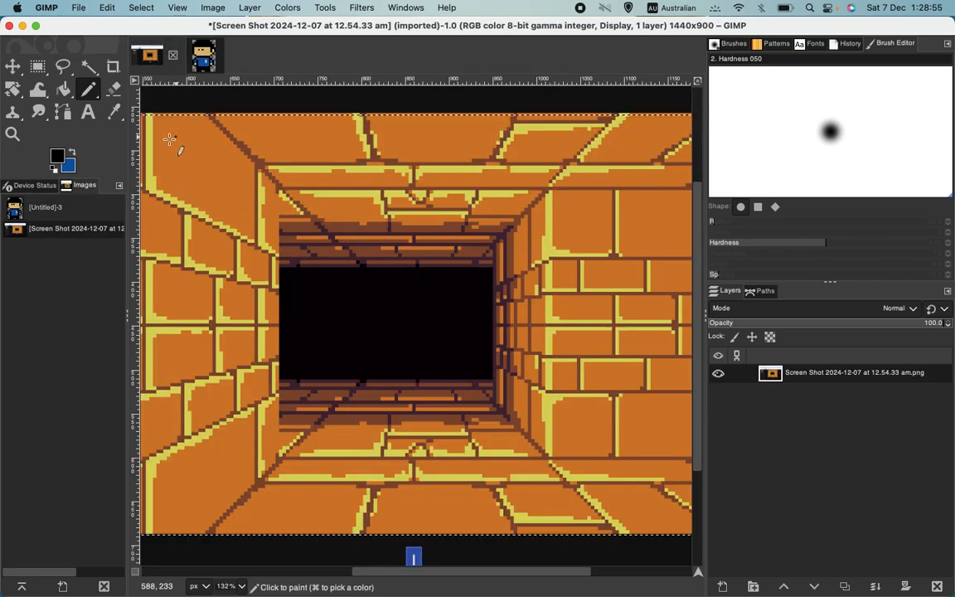
# Step: Sample the orange, yellow and brown of the dungeon's brick walls with the Color Picker
pyautogui.click(114, 112)
pyautogui.click(207, 173)
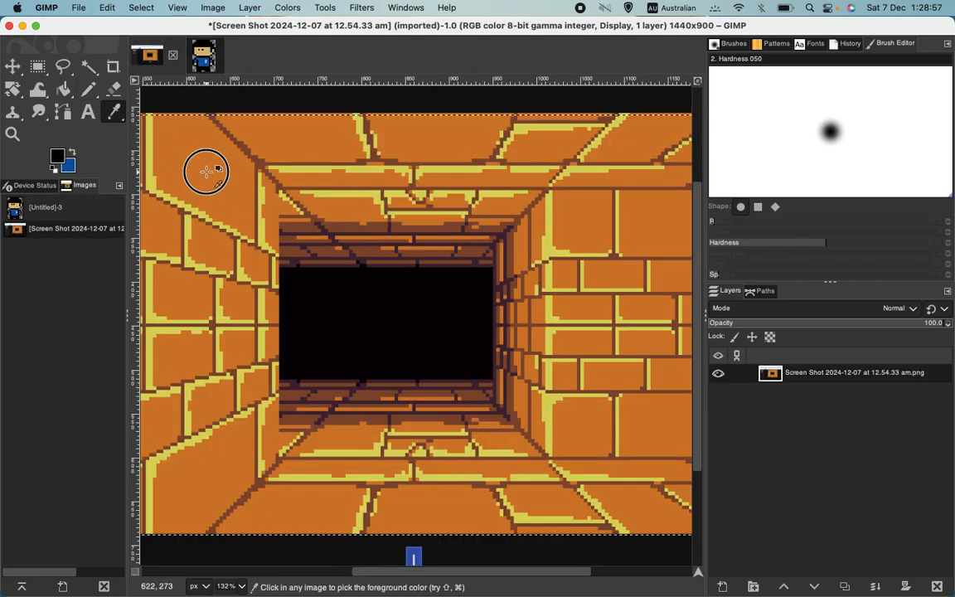
pyautogui.click(72, 152)
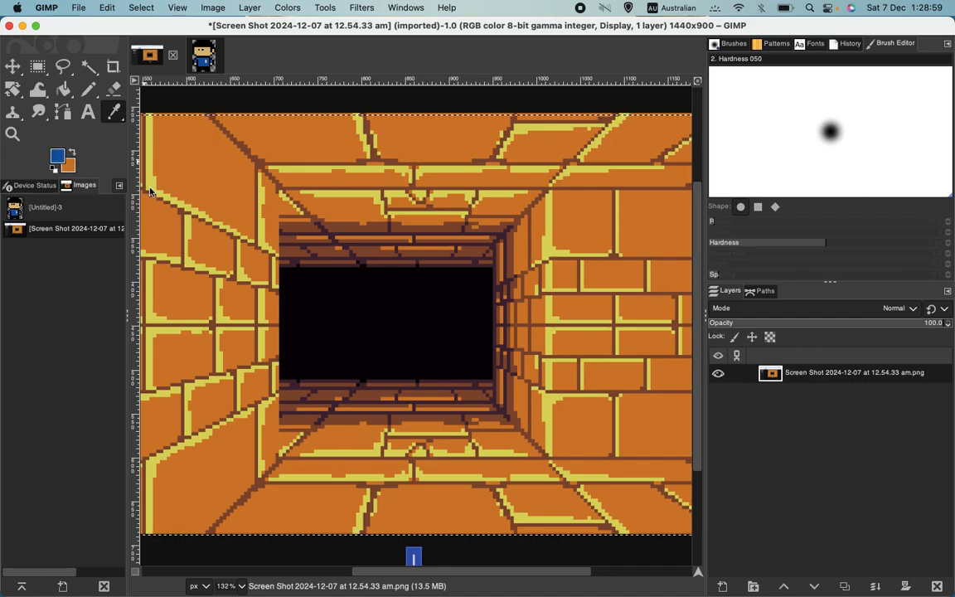
pyautogui.click(149, 182)
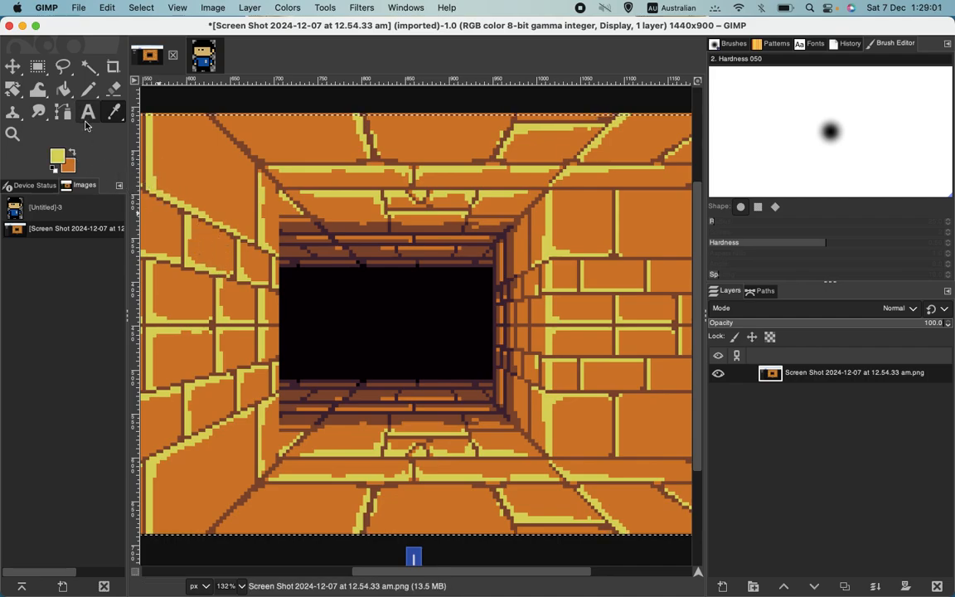
pyautogui.click(185, 242)
pyautogui.click(248, 218)
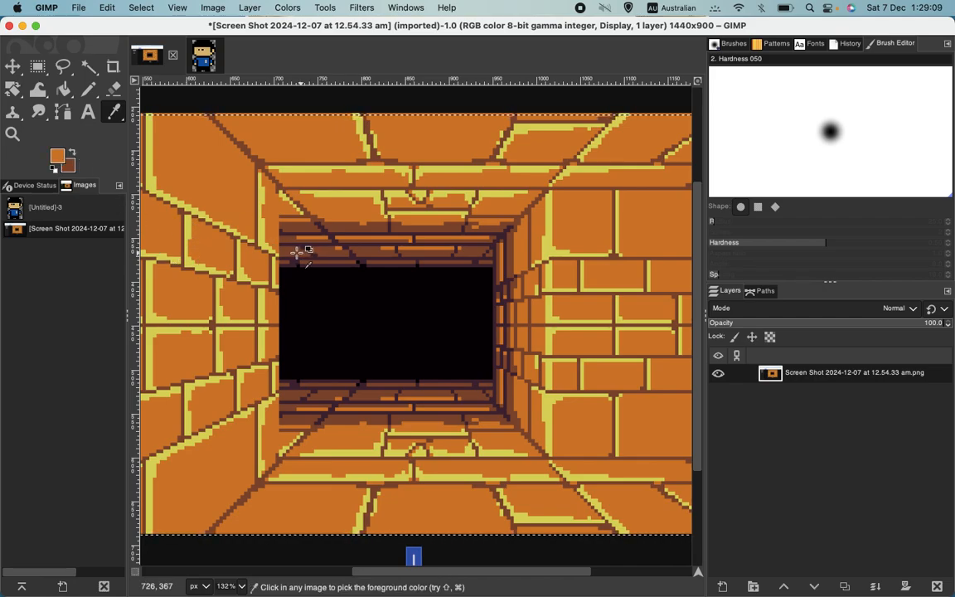
pyautogui.click(296, 252)
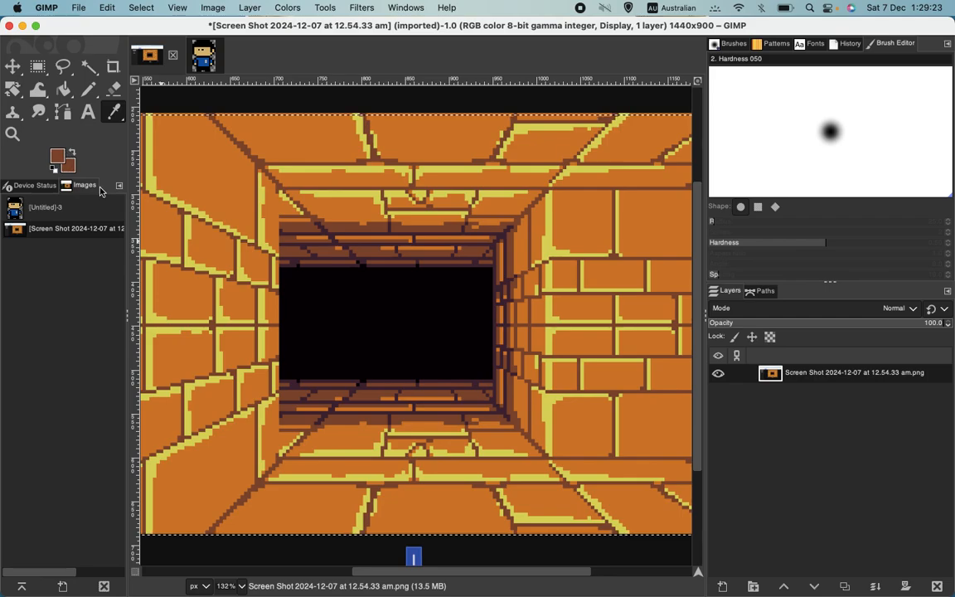
# Step: Check the colour values of the brown background colour without changing it, and sample the dark purple edging above the black corridor opening
pyautogui.click(68, 166)
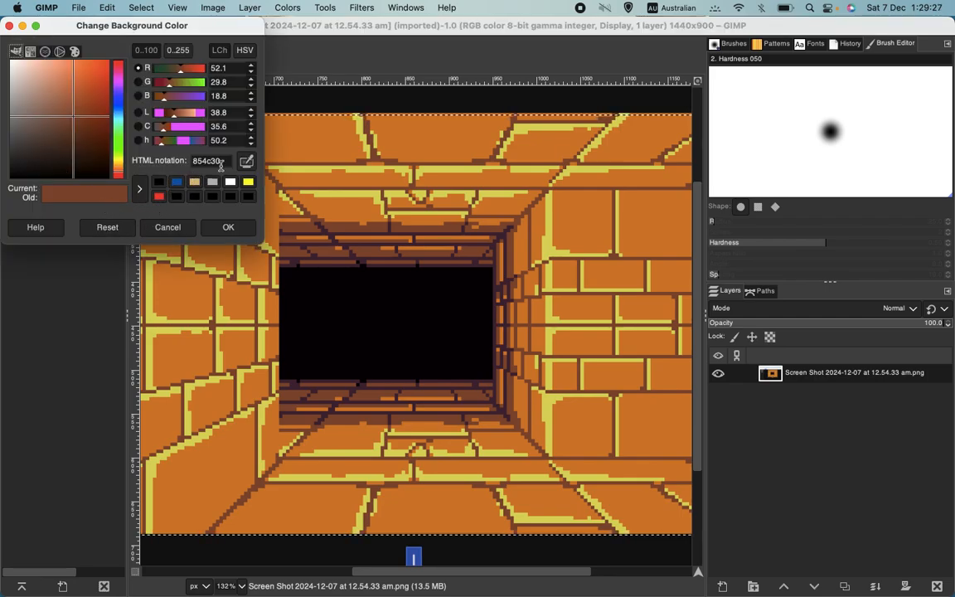
pyautogui.click(175, 227)
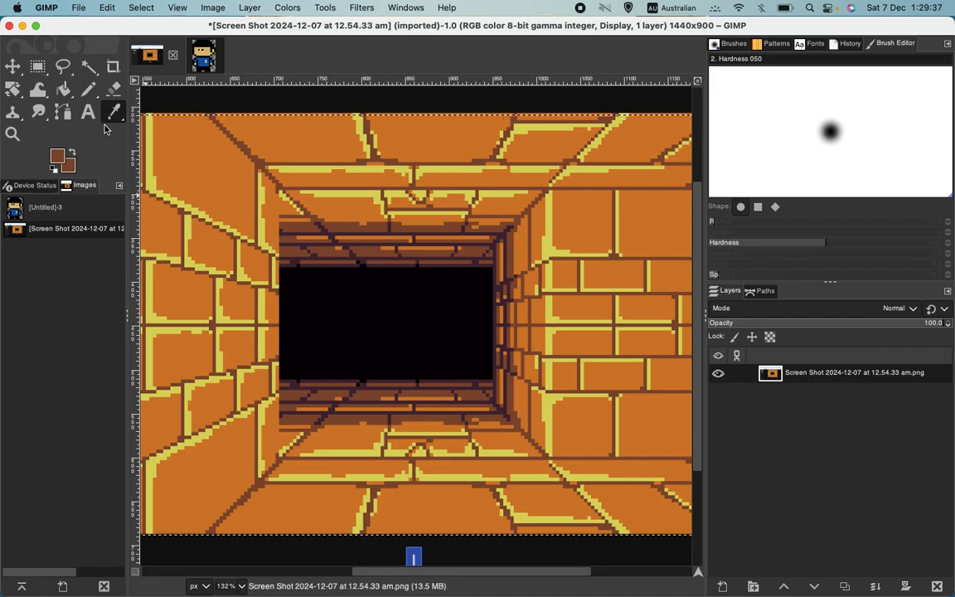
pyautogui.click(387, 259)
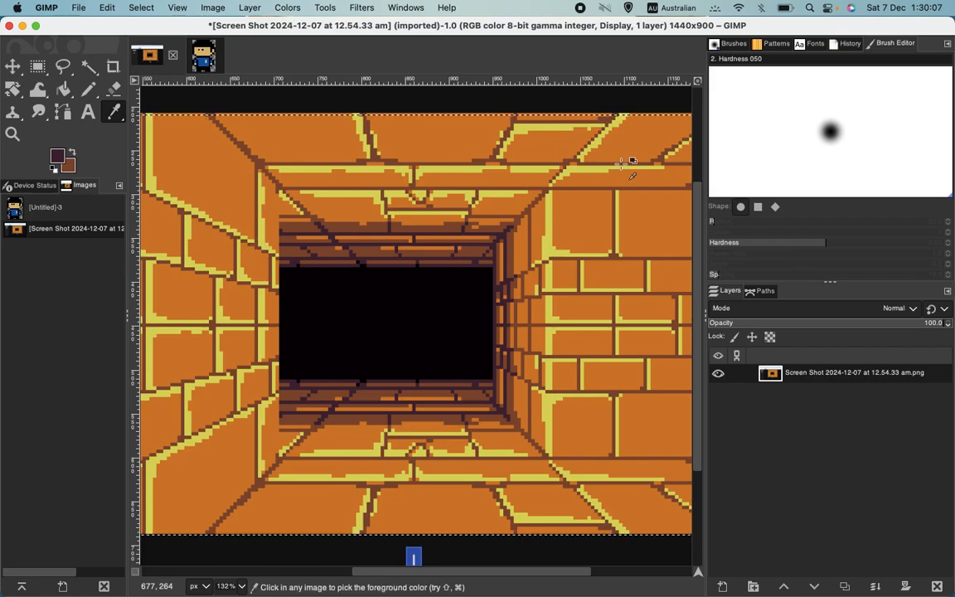
# Step: Check the character sprite's palette against the dungeon screenshot's once more, ending on the sprite
pyautogui.click(203, 55)
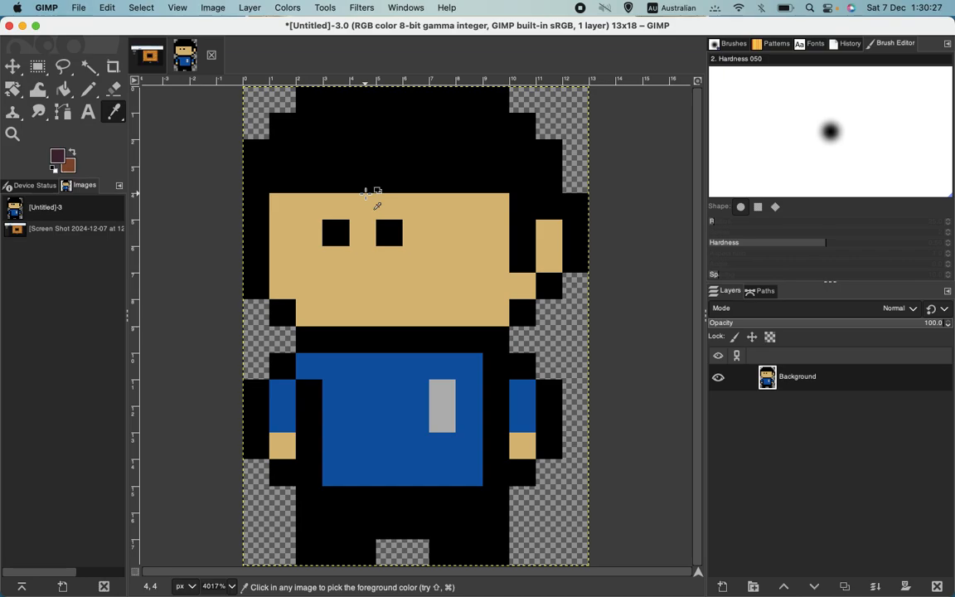
pyautogui.click(148, 55)
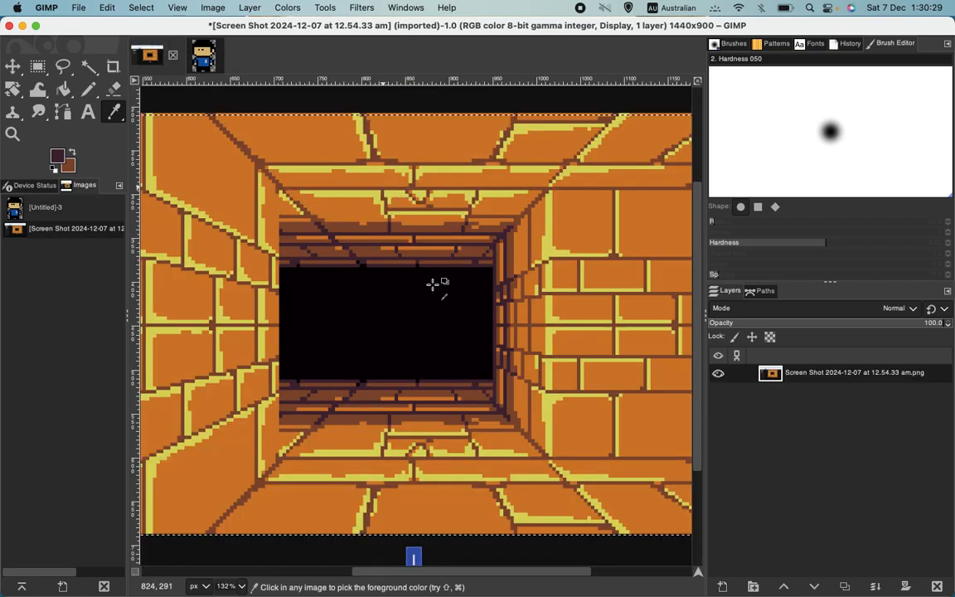
pyautogui.click(199, 55)
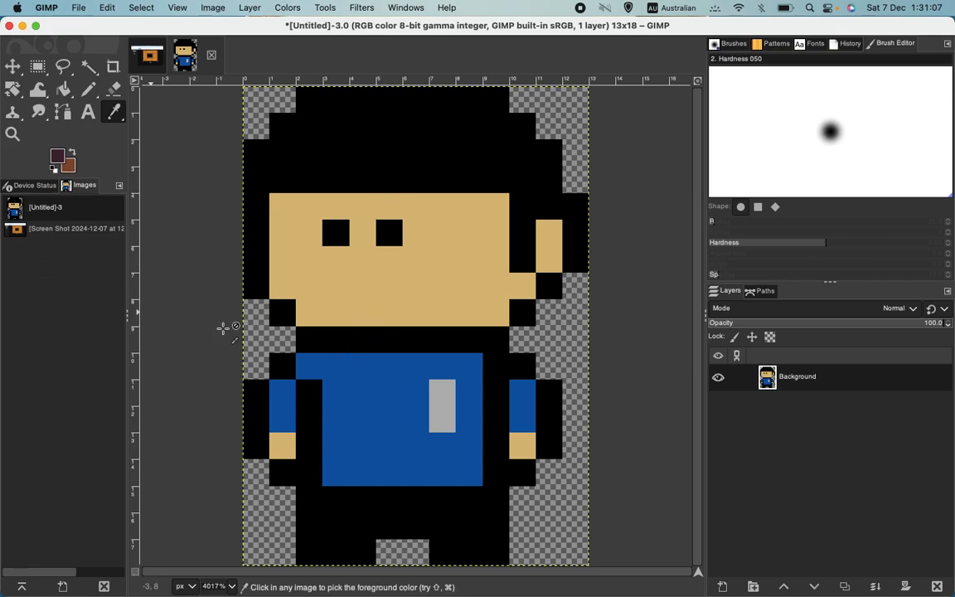
# Step: Set the foreground colour to pure blue 0000ff and bucket-fill the sprite's shirt and both sleeves with it
pyautogui.click(56, 157)
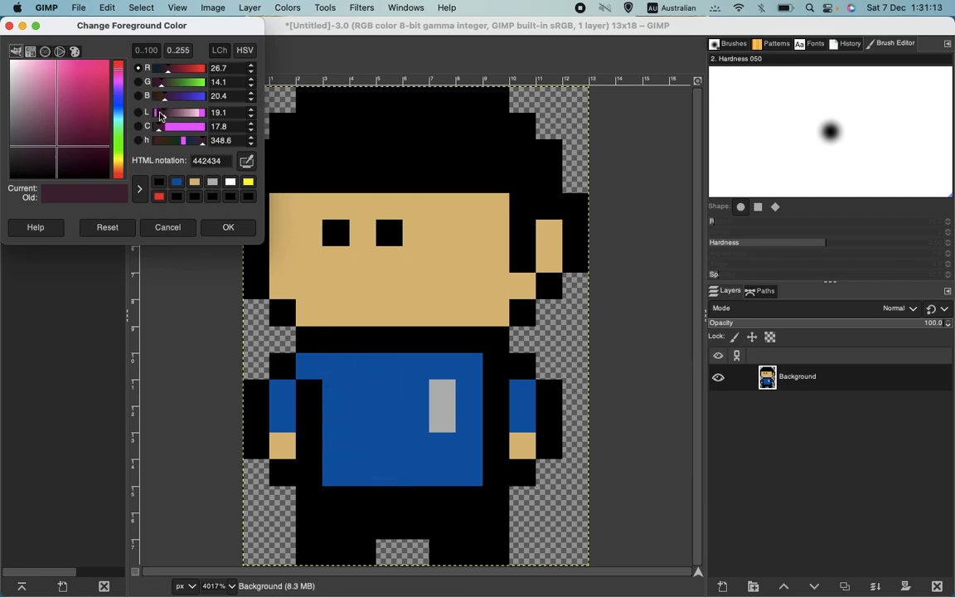
pyautogui.moveTo(165, 97); pyautogui.dragTo(221, 94)
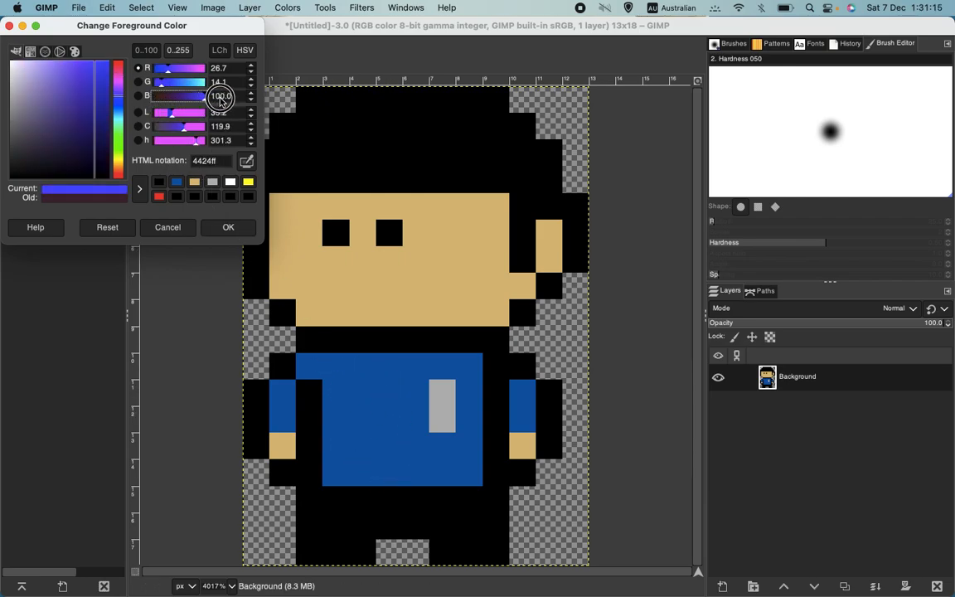
pyautogui.moveTo(160, 85); pyautogui.dragTo(142, 75)
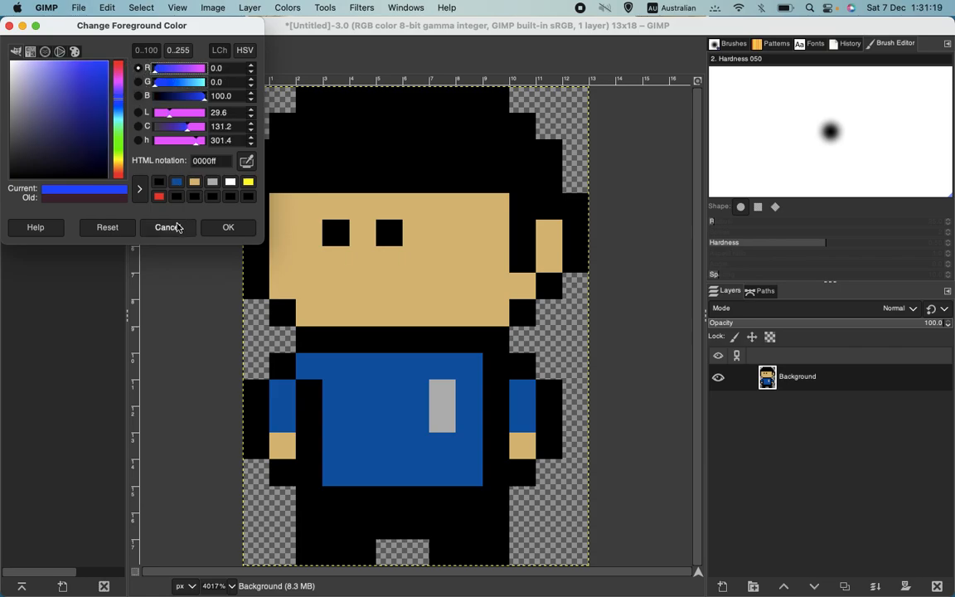
pyautogui.click(225, 227)
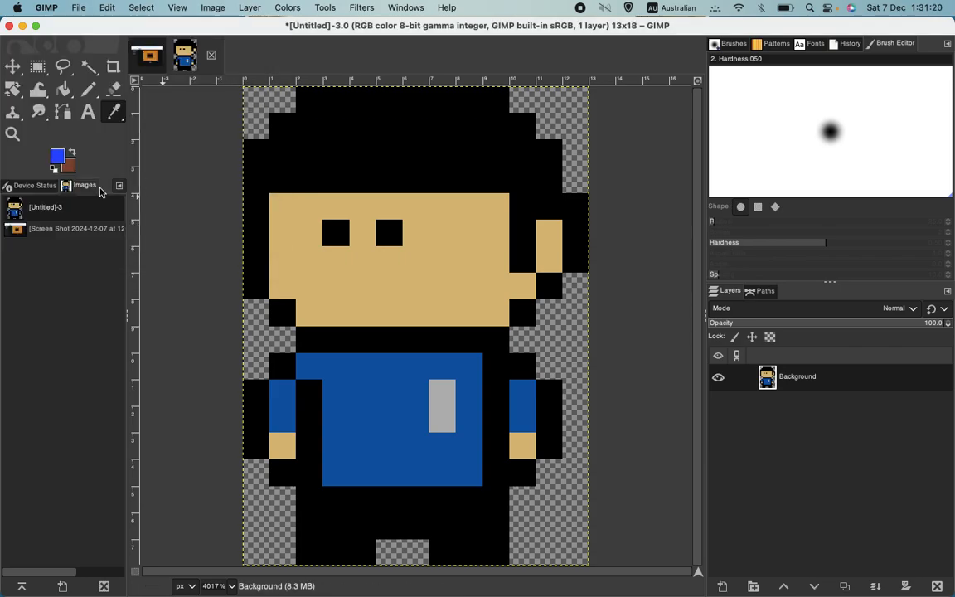
pyautogui.click(66, 87)
pyautogui.click(383, 398)
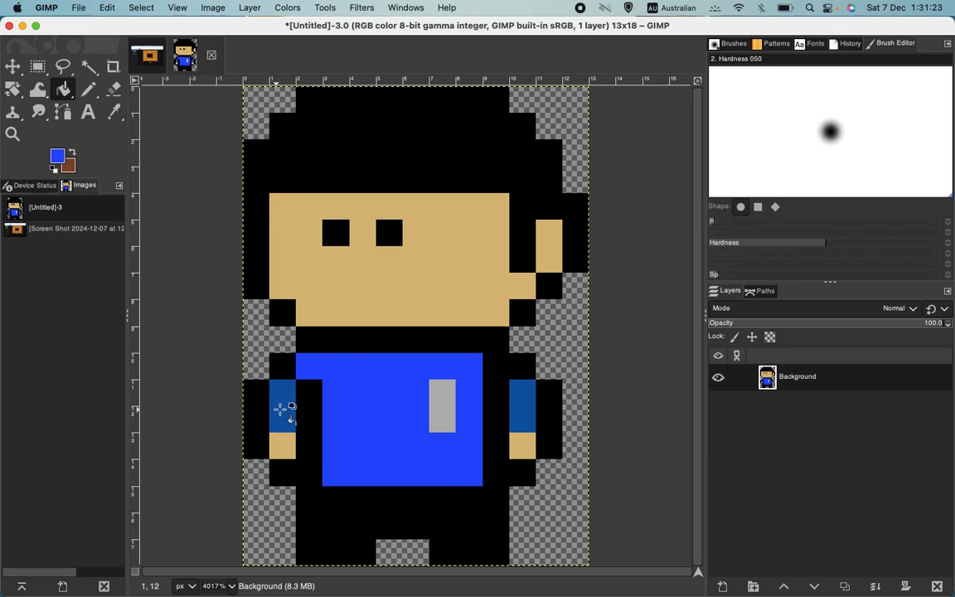
pyautogui.click(282, 409)
pyautogui.click(526, 409)
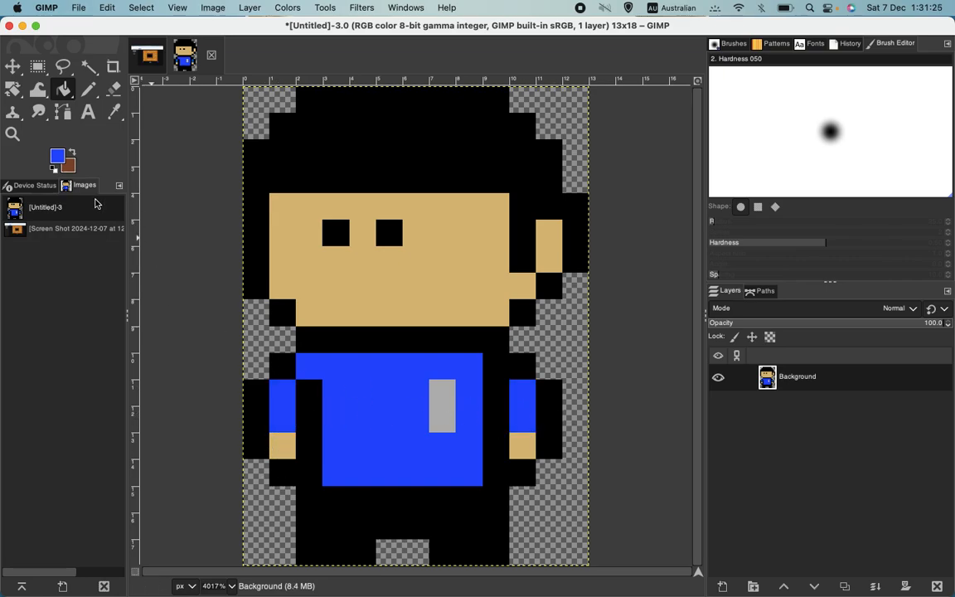
# Step: Set the foreground colour to pure red ff0000 and bucket-fill the sprite's shirt and both sleeves with it
pyautogui.click(57, 156)
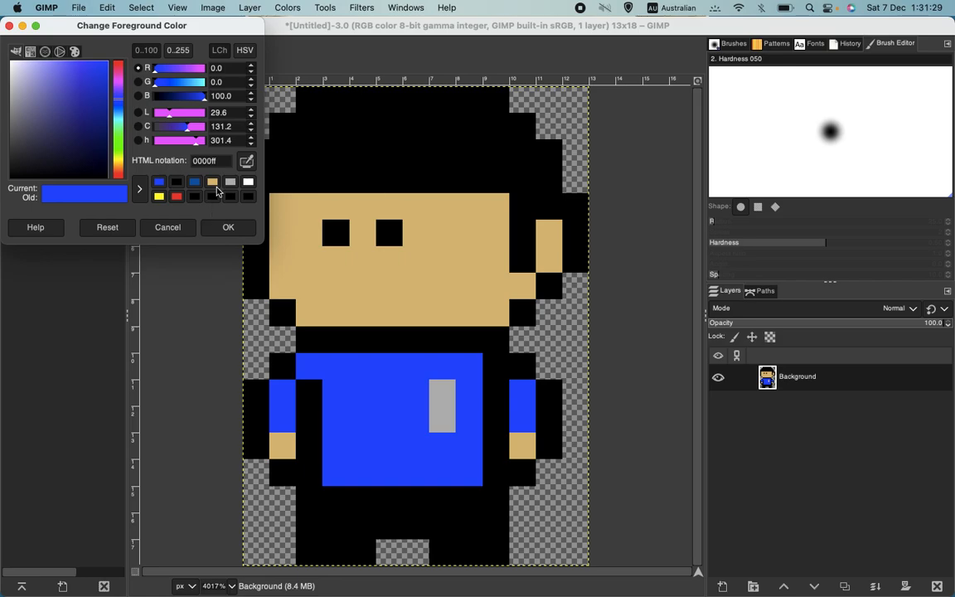
pyautogui.moveTo(158, 75); pyautogui.dragTo(152, 96)
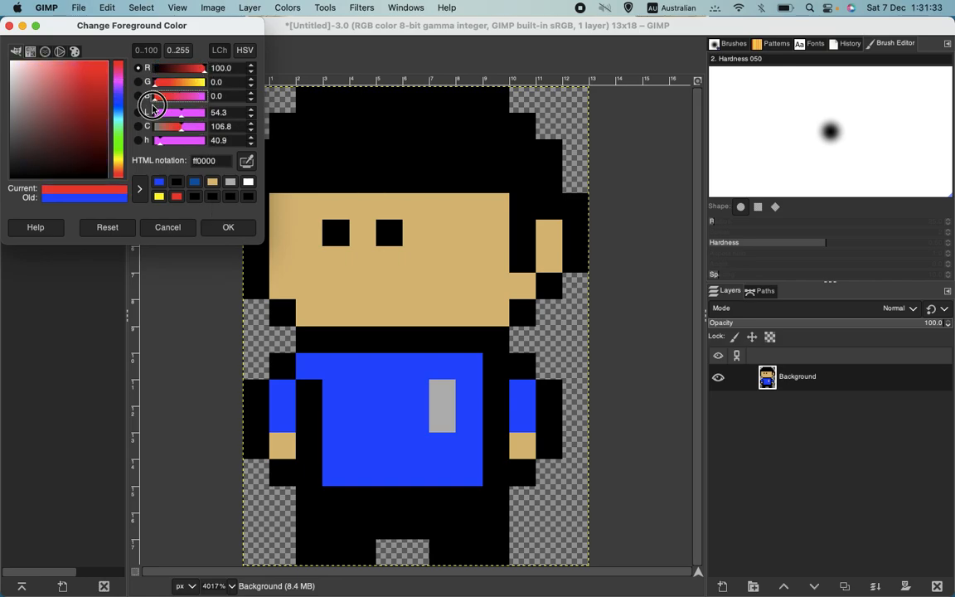
pyautogui.click(225, 228)
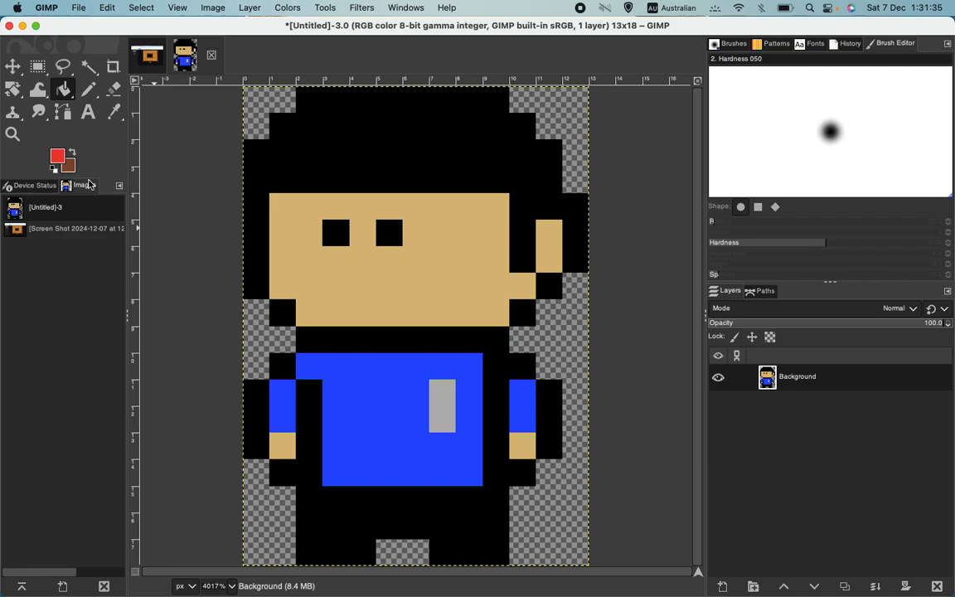
pyautogui.click(363, 400)
pyautogui.click(521, 411)
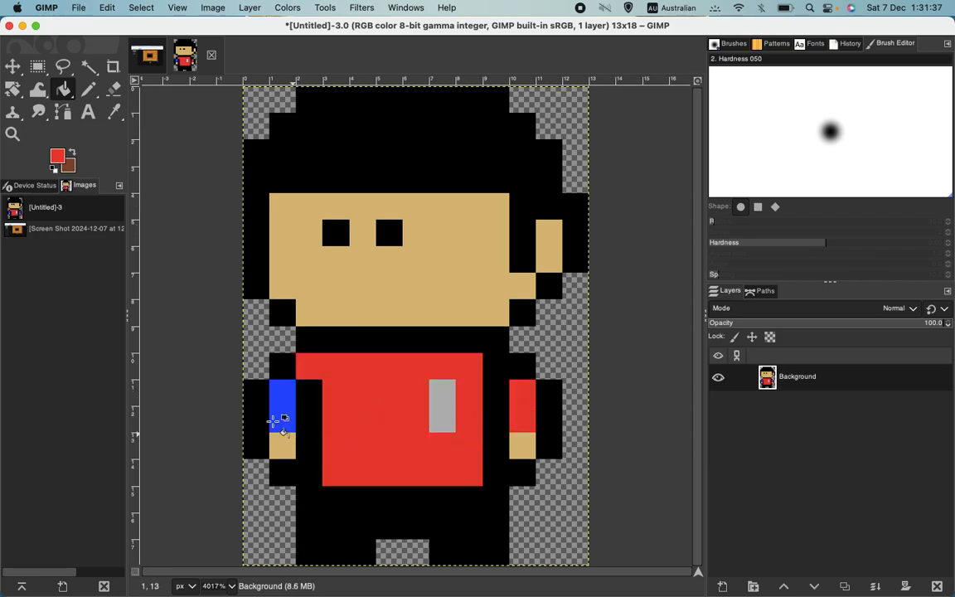
pyautogui.click(277, 417)
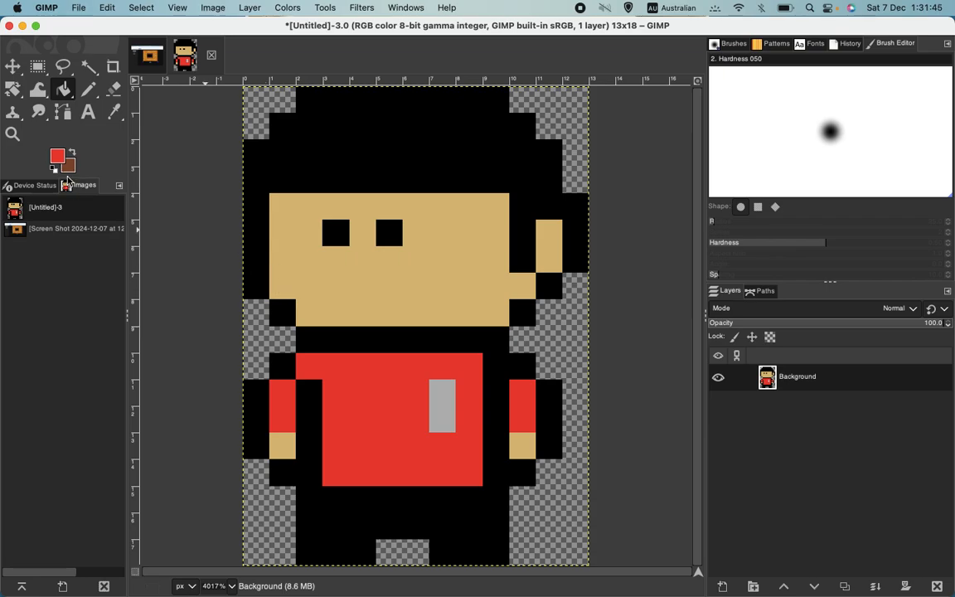
# Step: Set the foreground colour to magenta ff00ff and bucket-fill the sprite's shirt and both sleeves with it
pyautogui.click(57, 156)
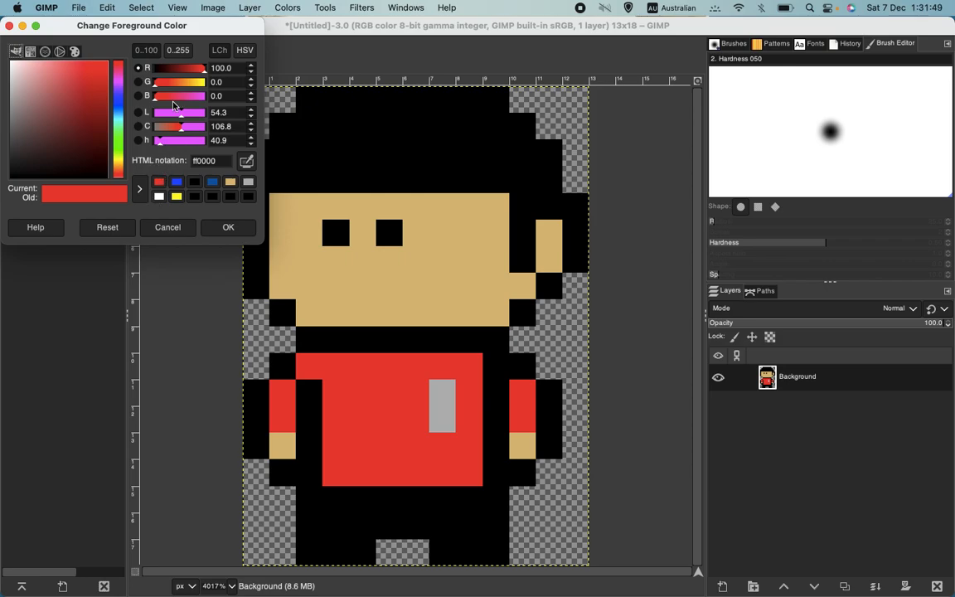
pyautogui.moveTo(156, 101)
pyautogui.mouseDown()
pyautogui.moveTo(191, 96)
pyautogui.moveTo(160, 98)
pyautogui.moveTo(160, 82)
pyautogui.moveTo(213, 87)
pyautogui.moveTo(149, 86)
pyautogui.mouseUp()
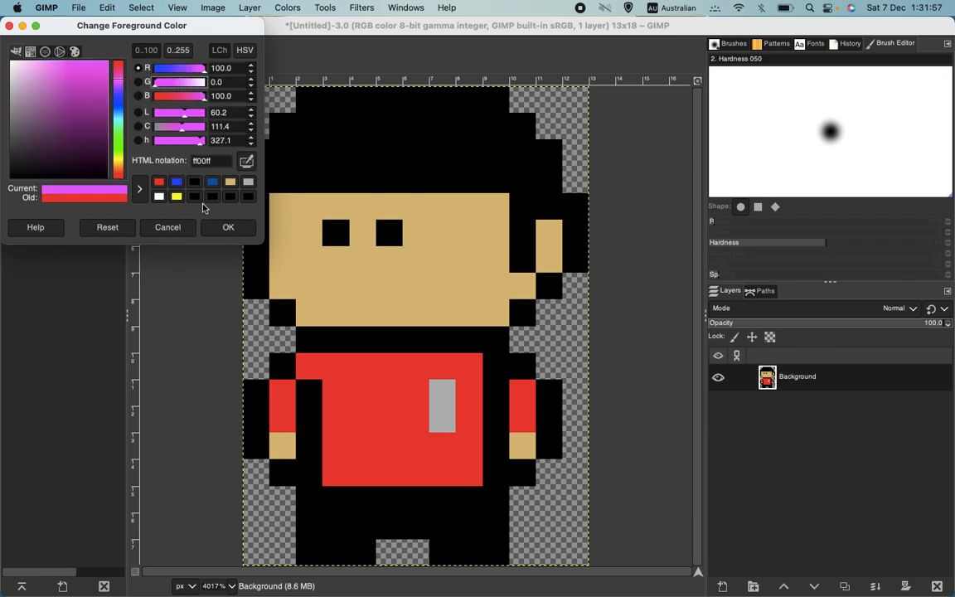
pyautogui.click(228, 227)
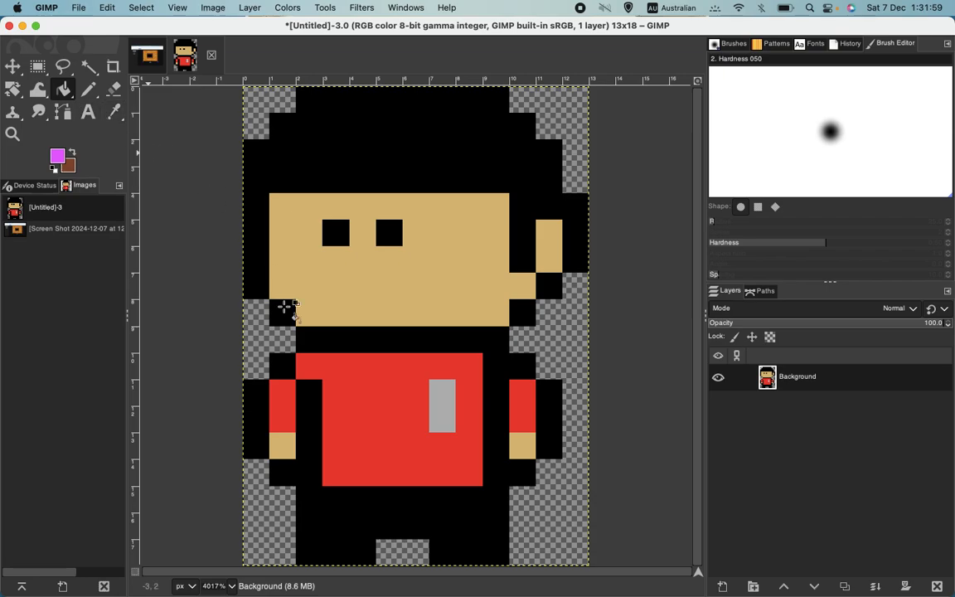
pyautogui.click(356, 411)
pyautogui.click(518, 403)
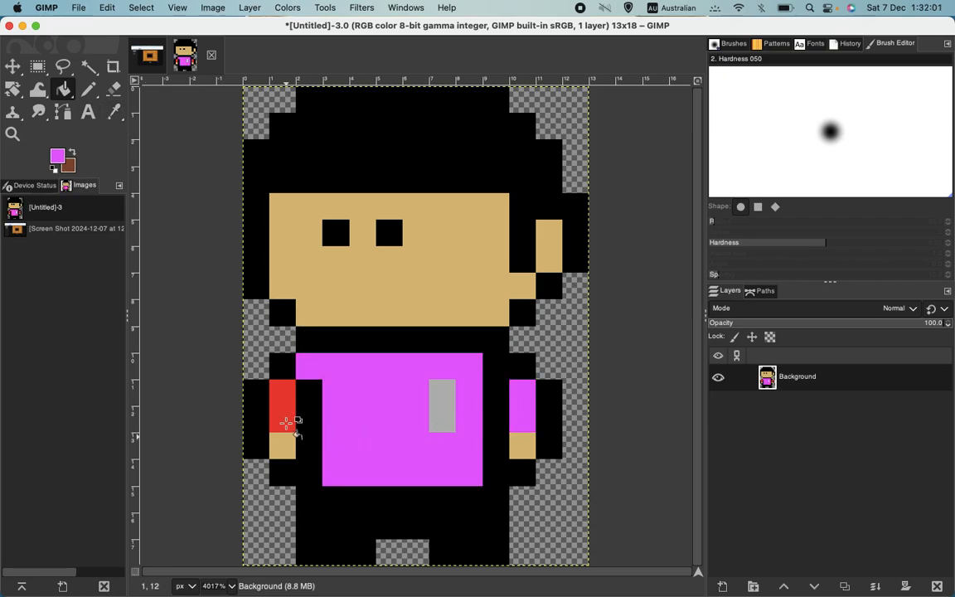
pyautogui.click(286, 423)
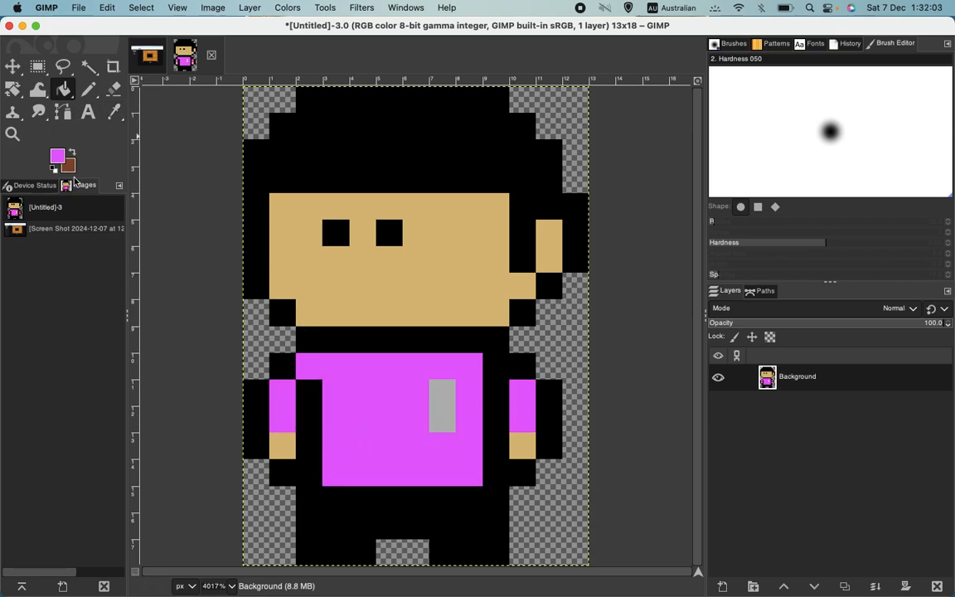
# Step: Set the foreground colour to cyan 00ffff and bucket-fill the sprite's face, ear and both hands with it
pyautogui.click(58, 157)
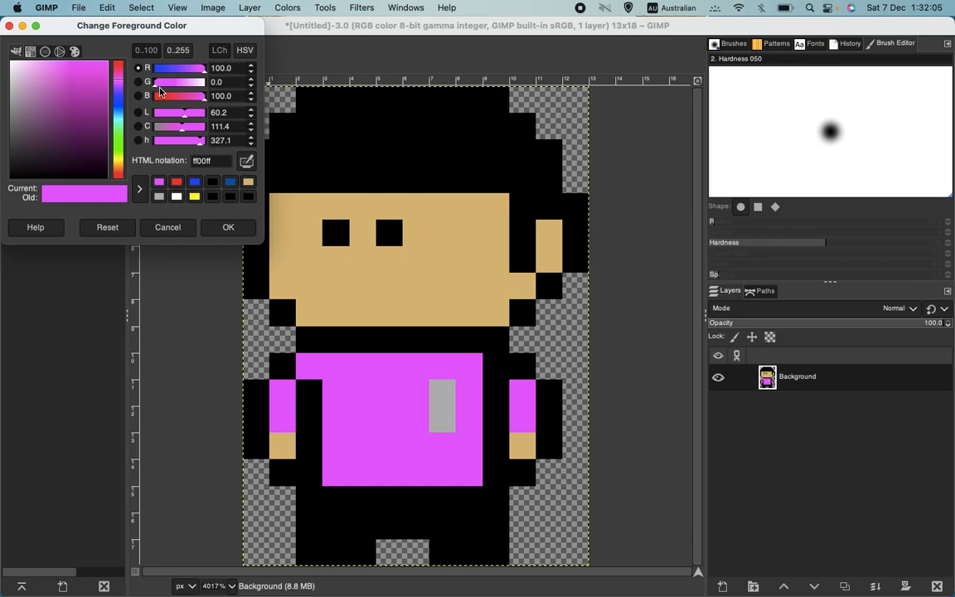
pyautogui.moveTo(155, 88); pyautogui.dragTo(144, 70)
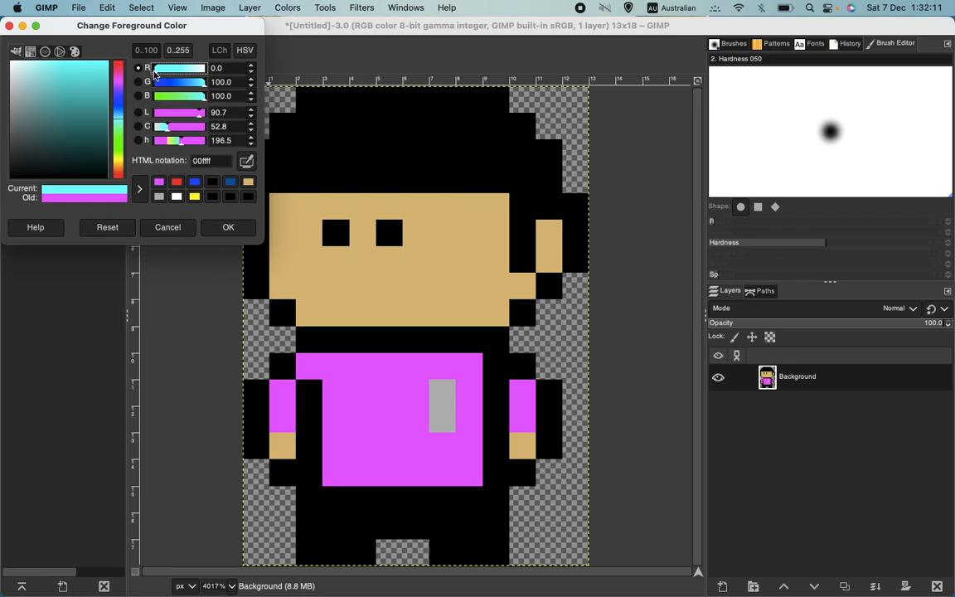
pyautogui.moveTo(154, 74)
pyautogui.mouseDown()
pyautogui.moveTo(212, 70)
pyautogui.moveTo(150, 88)
pyautogui.moveTo(208, 88)
pyautogui.moveTo(146, 71)
pyautogui.mouseUp()
pyautogui.click(227, 229)
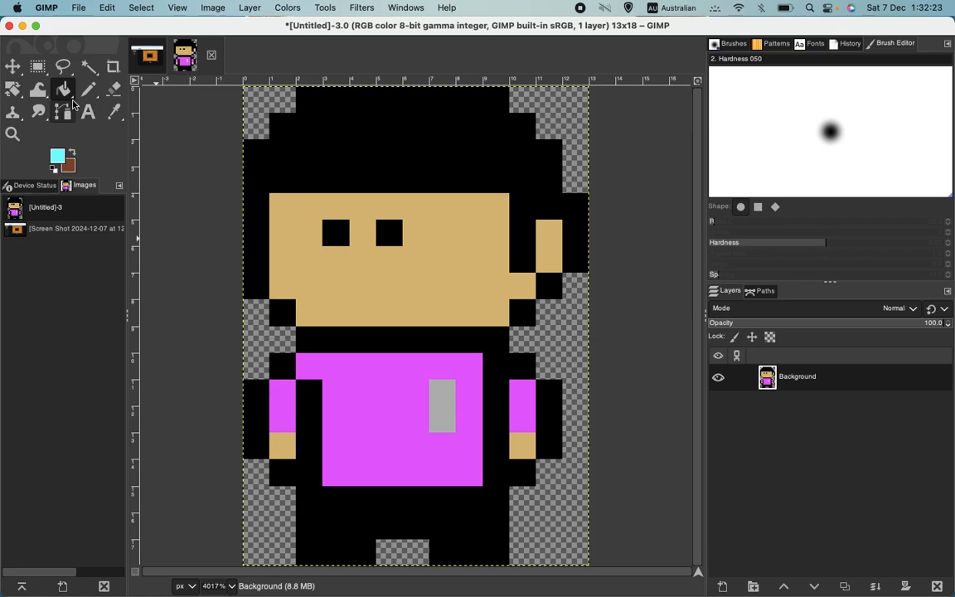
pyautogui.click(388, 276)
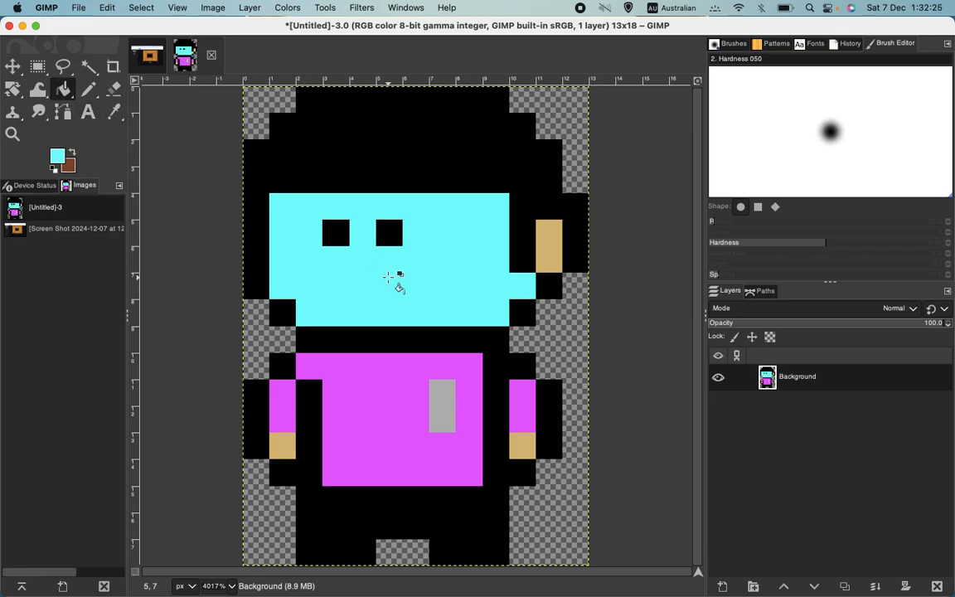
pyautogui.click(522, 445)
pyautogui.click(522, 240)
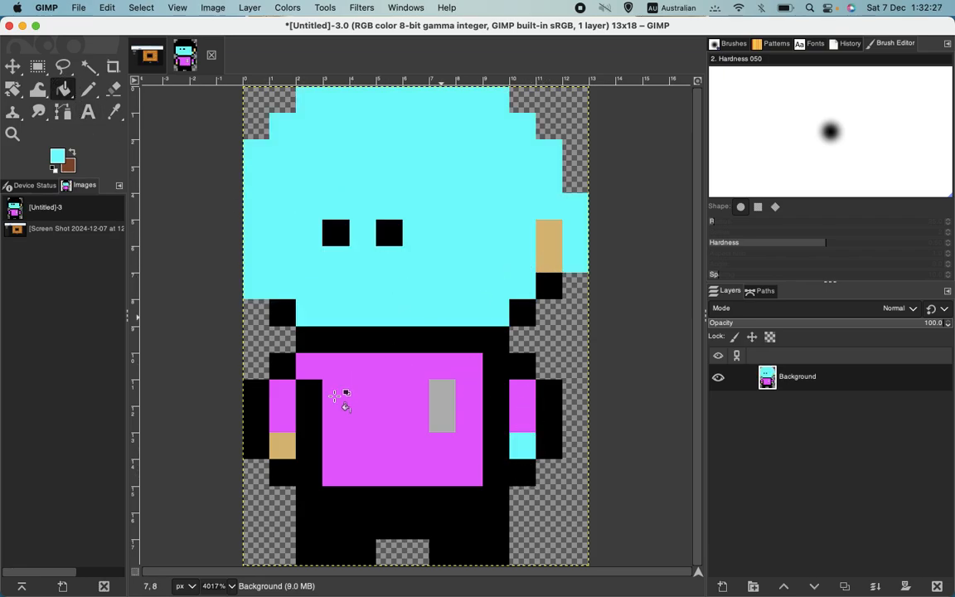
pyautogui.press('super+z')
pyautogui.click(544, 260)
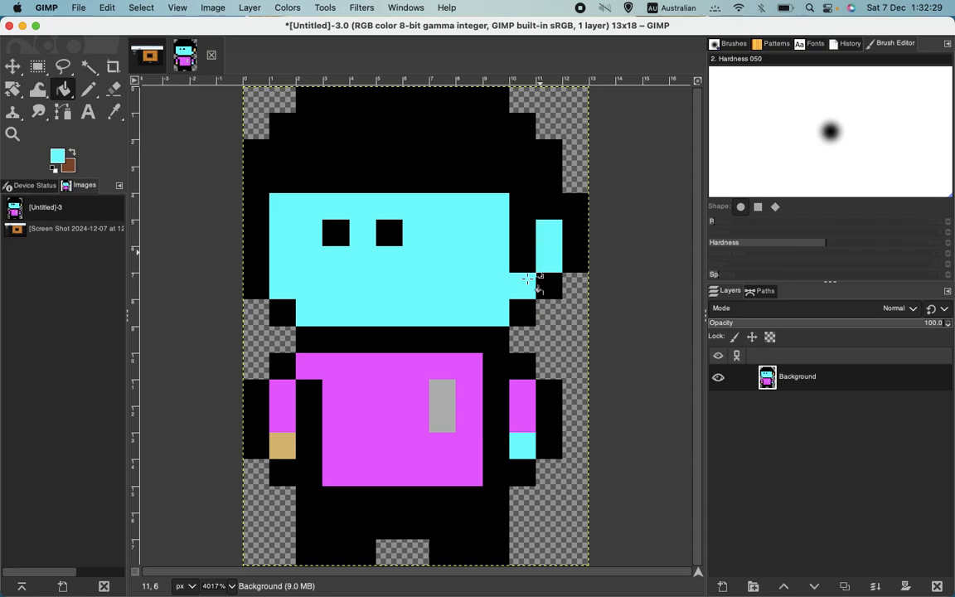
pyautogui.click(286, 443)
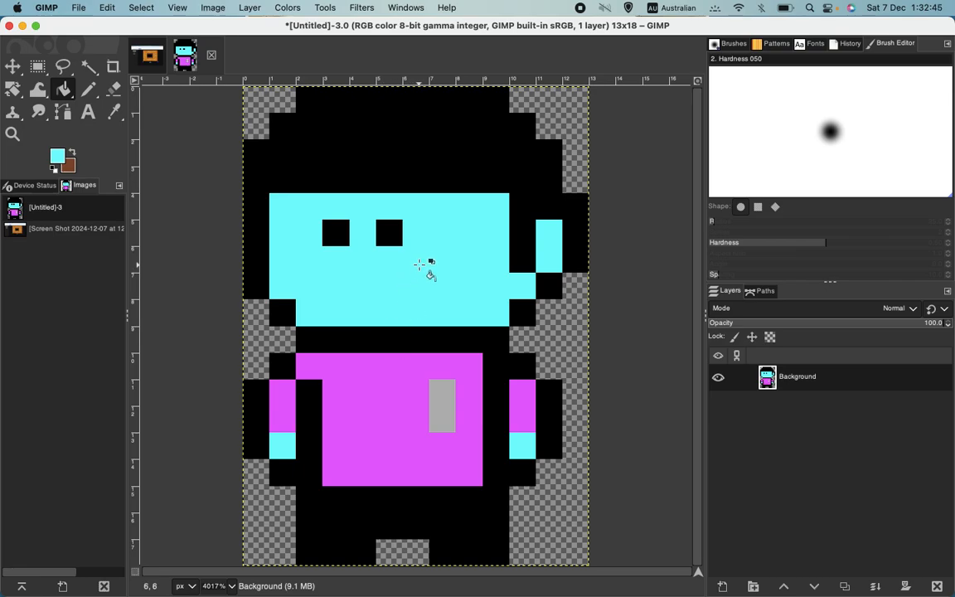
# Step: Set the foreground colour to white and bucket-fill the sprite's face, ear and both hands with it
pyautogui.click(62, 158)
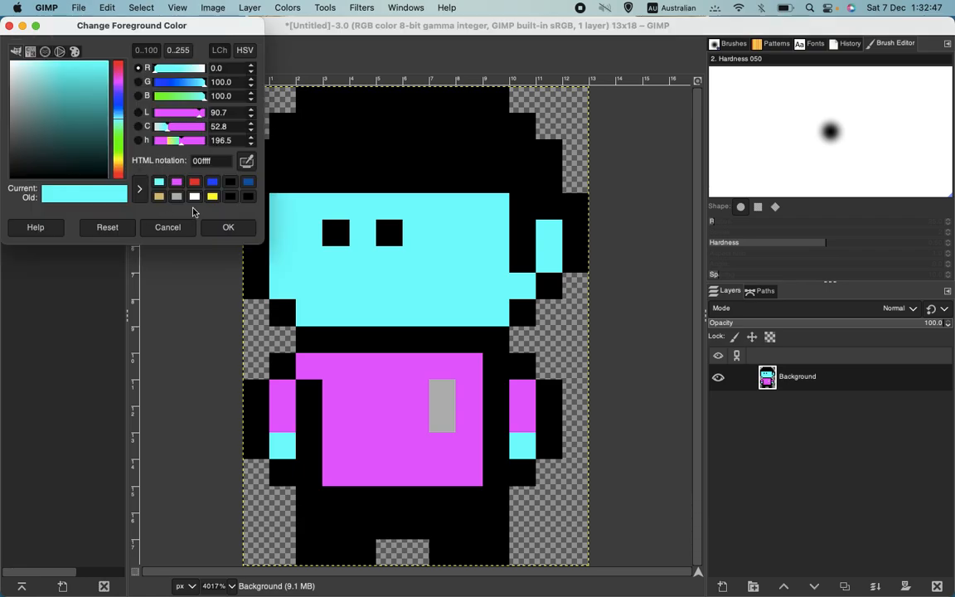
pyautogui.click(196, 197)
pyautogui.click(228, 228)
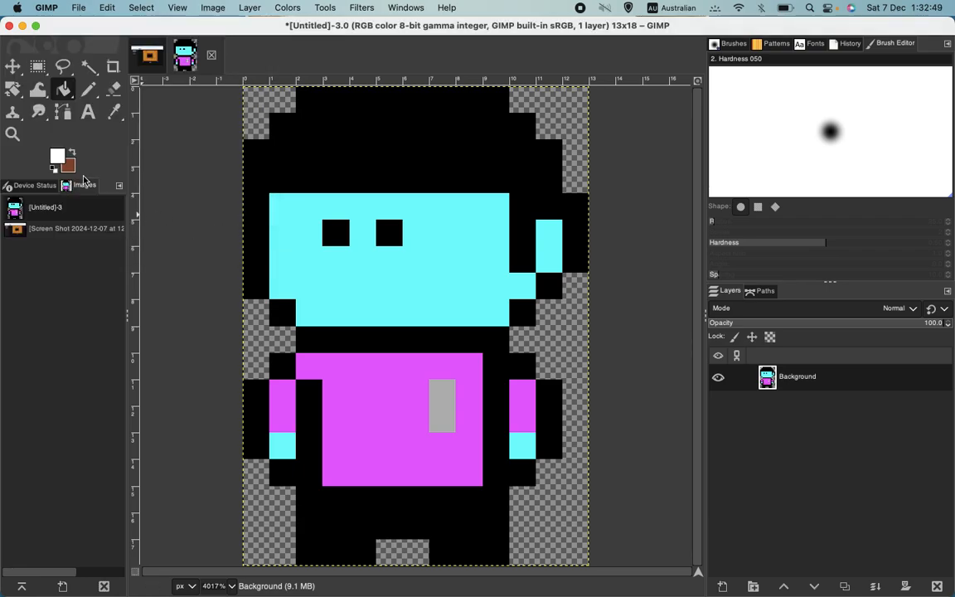
pyautogui.click(350, 288)
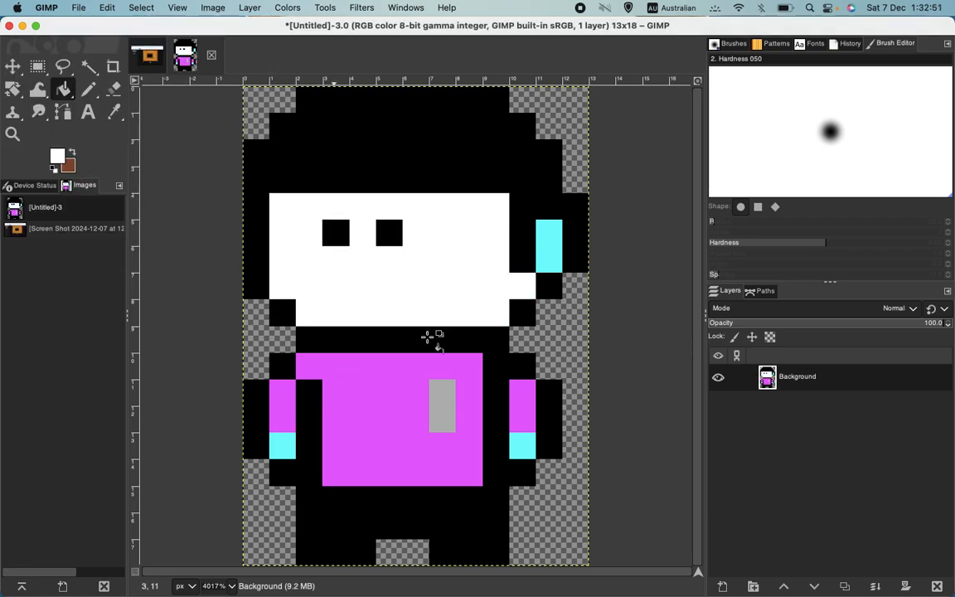
pyautogui.click(549, 249)
pyautogui.click(522, 445)
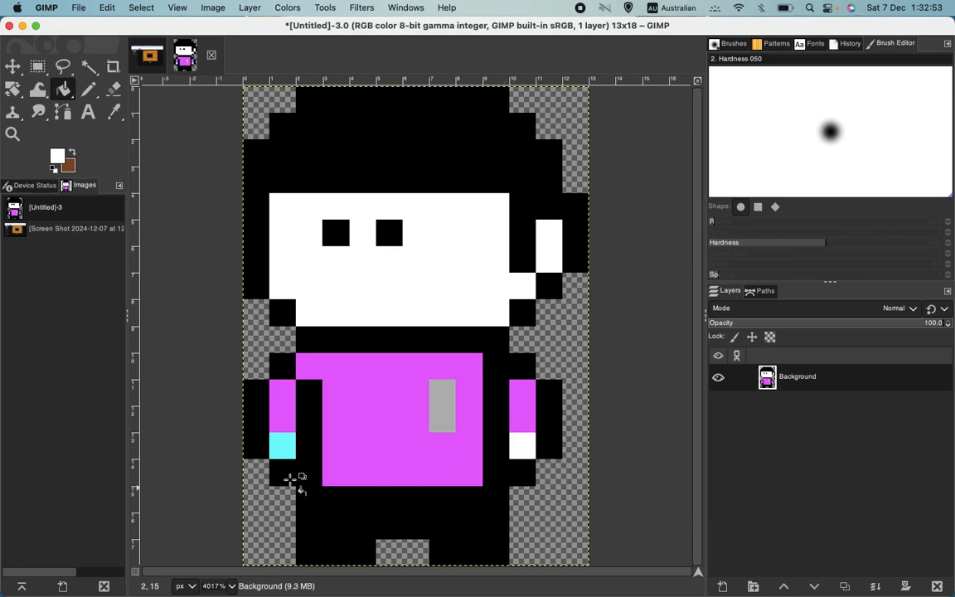
pyautogui.click(254, 410)
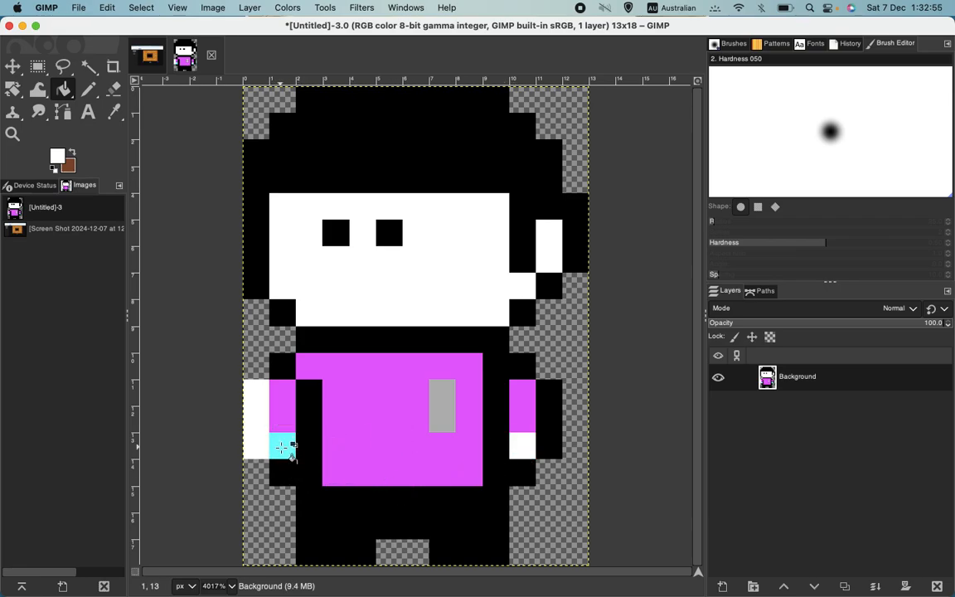
pyautogui.hotkey('ctrl', 'z')
pyautogui.click(279, 445)
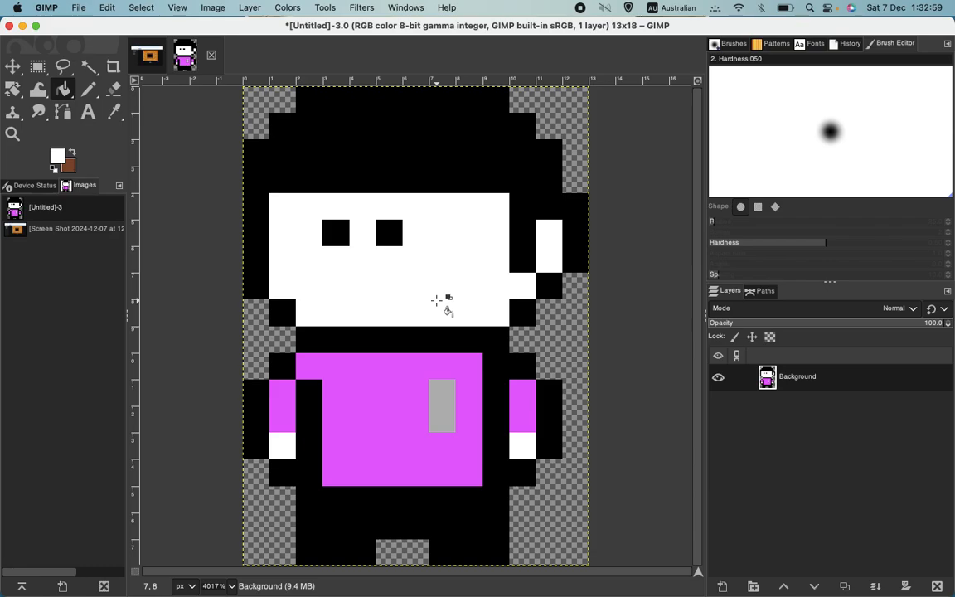
# Step: Set the foreground colour back to cyan 00ffff and bucket-fill the small grey patch on the sprite's shirt
pyautogui.click(55, 163)
pyautogui.click(177, 181)
pyautogui.click(221, 227)
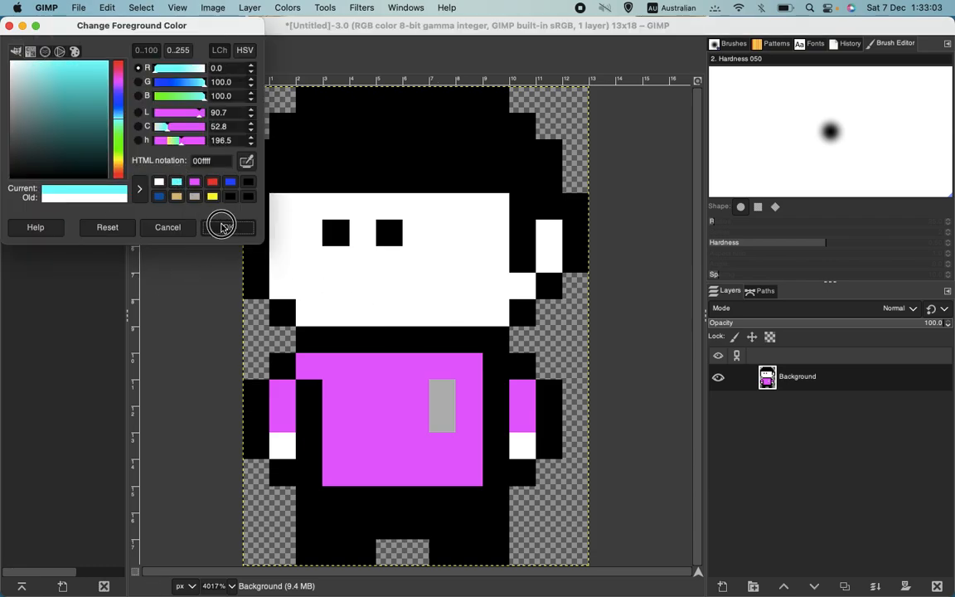
pyautogui.click(446, 402)
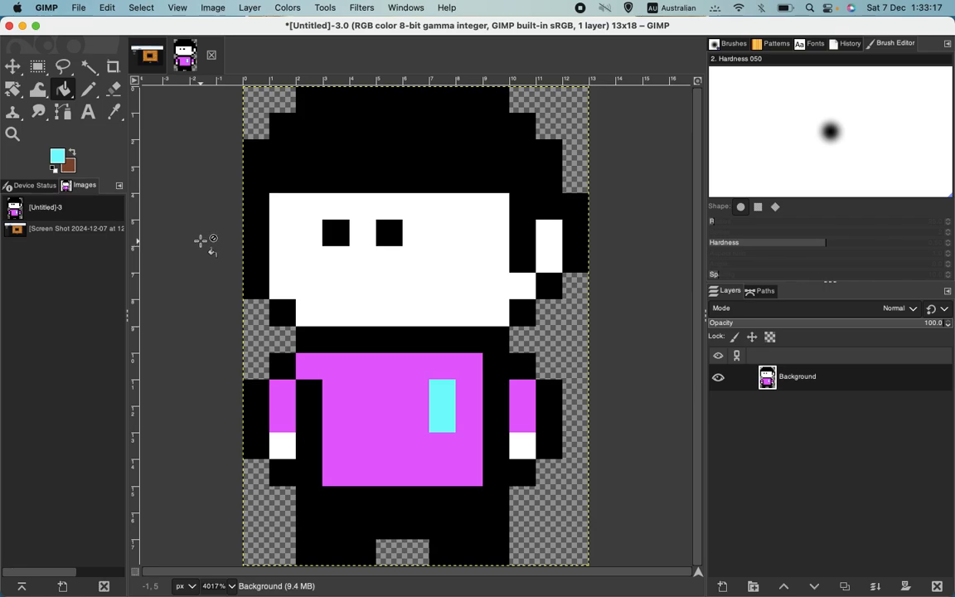
# Step: Undo all the saturated test fills on the sprite back to the original dark blue shirt, tan skin and grey patch
pyautogui.press('super+z')
pyautogui.press('super+z')
pyautogui.press('super+z')
pyautogui.press('super+z')
pyautogui.press('super+z')
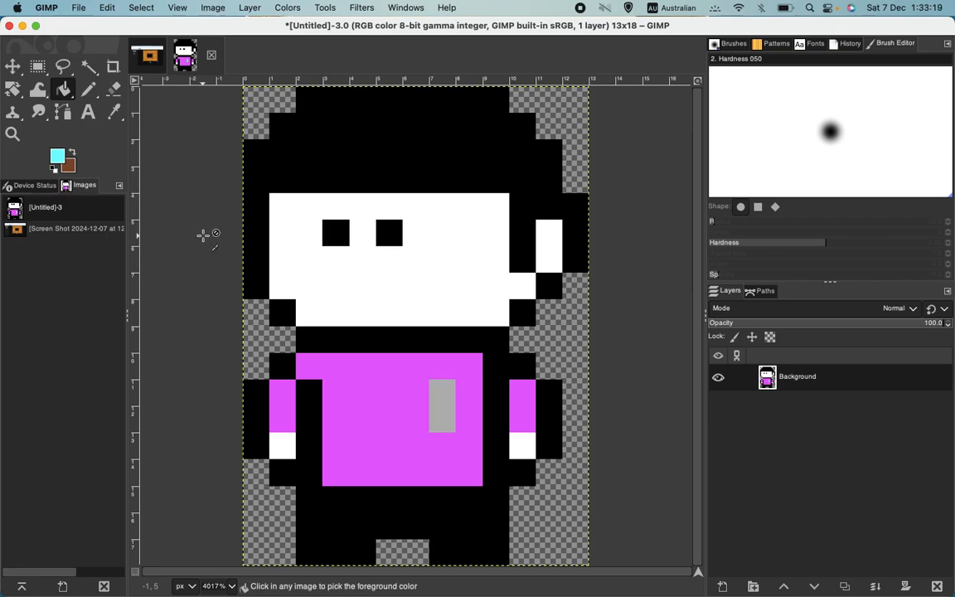
pyautogui.press('super+z')
pyautogui.press('super+z')
pyautogui.press('super+z')
pyautogui.press('super+z')
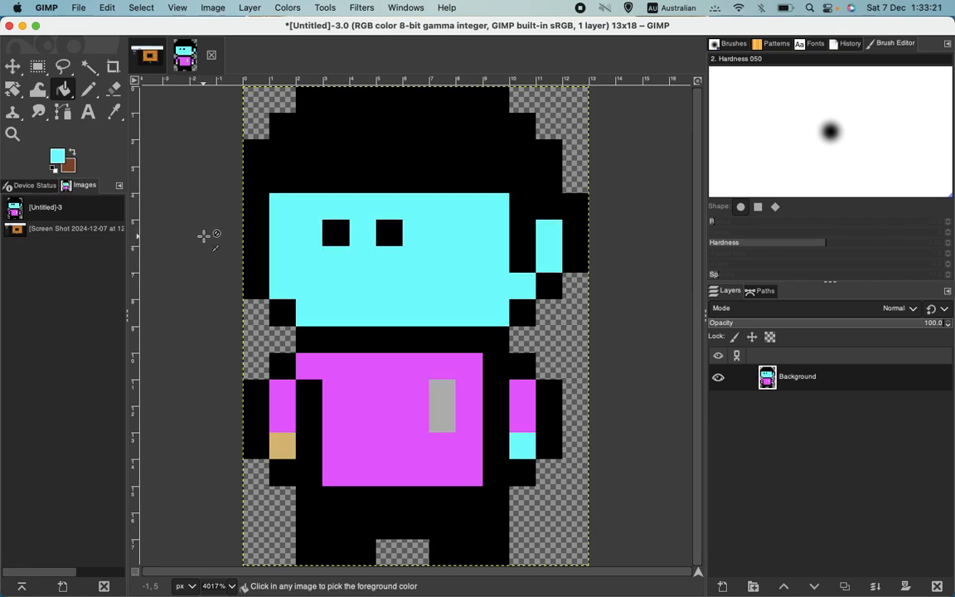
pyautogui.press('super+z')
pyautogui.press('super+z')
pyautogui.press('super+z')
pyautogui.press('super+z')
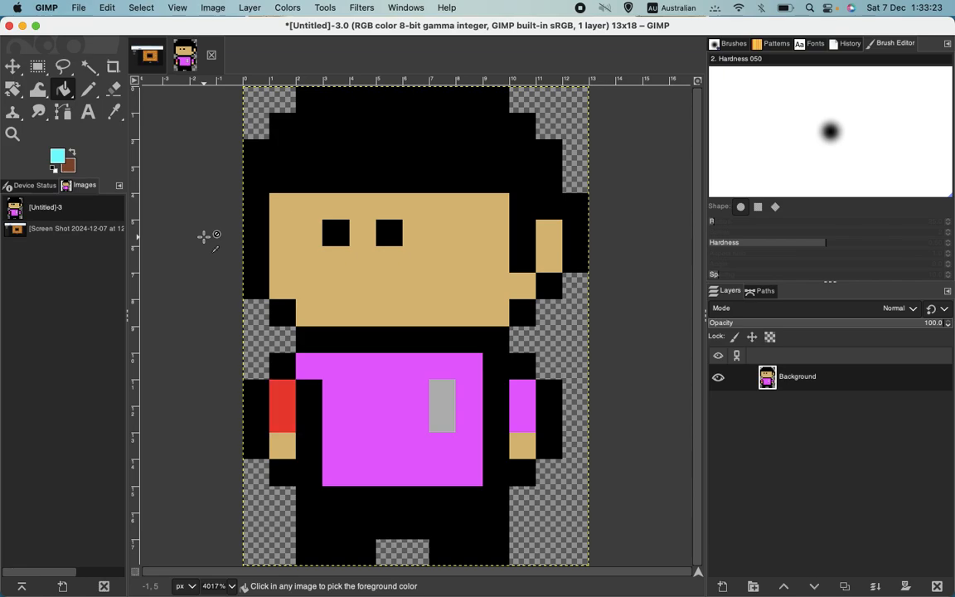
pyautogui.press('super+z')
pyautogui.press('super+z')
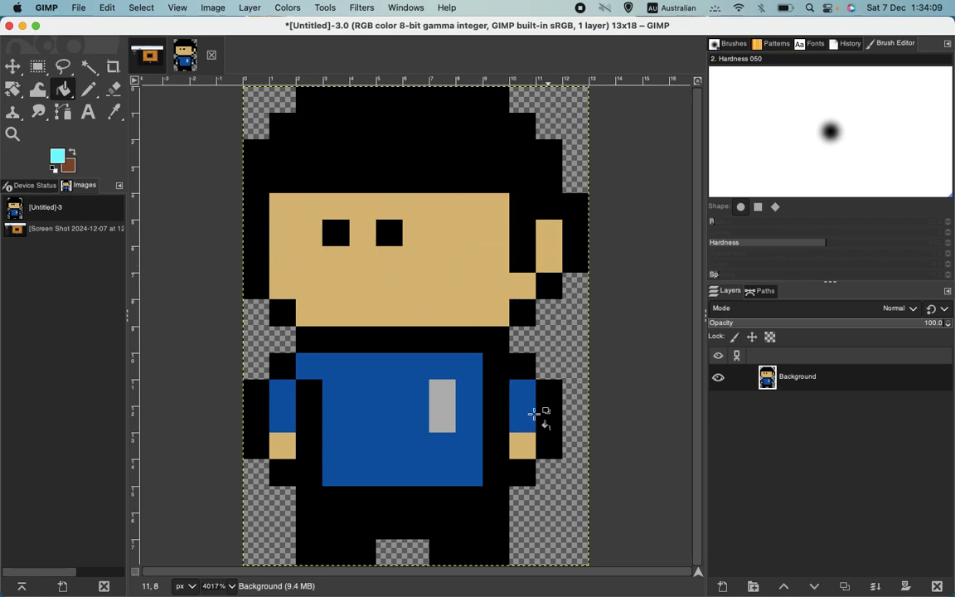
# Step: Swap the foreground and background colours and bucket-fill the sprite's face, ear and both hands with brown
pyautogui.click(71, 152)
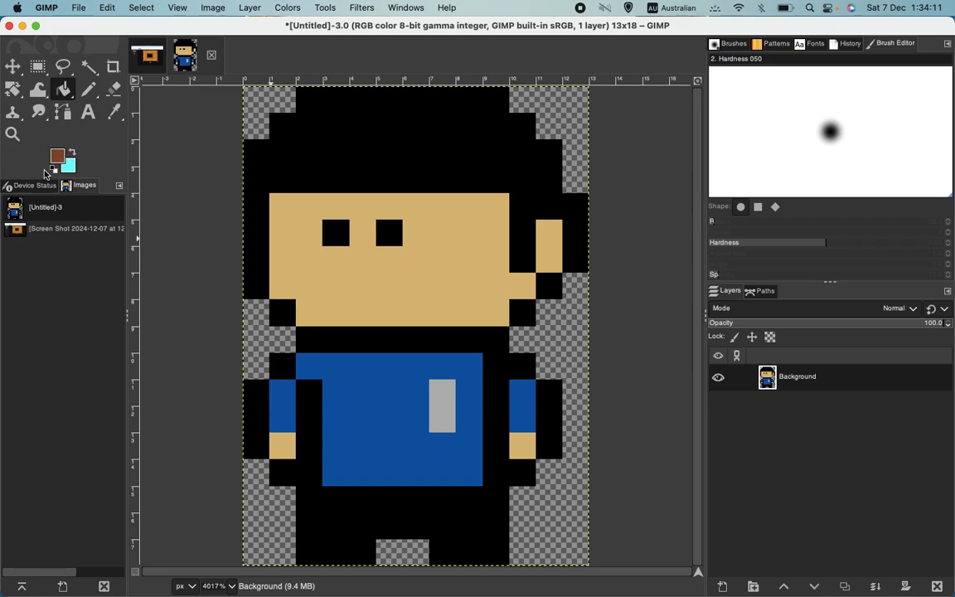
pyautogui.click(403, 286)
pyautogui.click(550, 249)
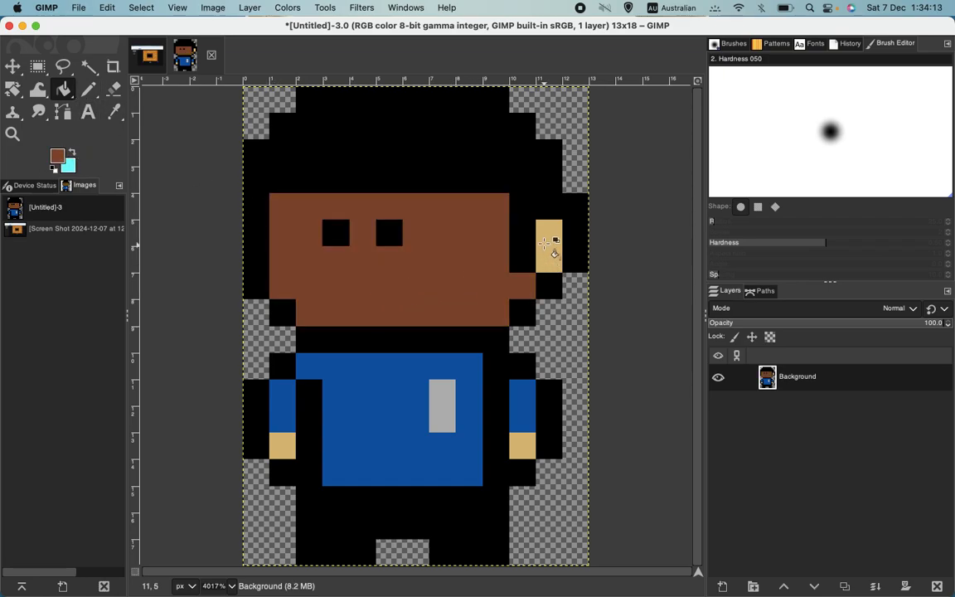
pyautogui.click(524, 447)
pyautogui.click(282, 445)
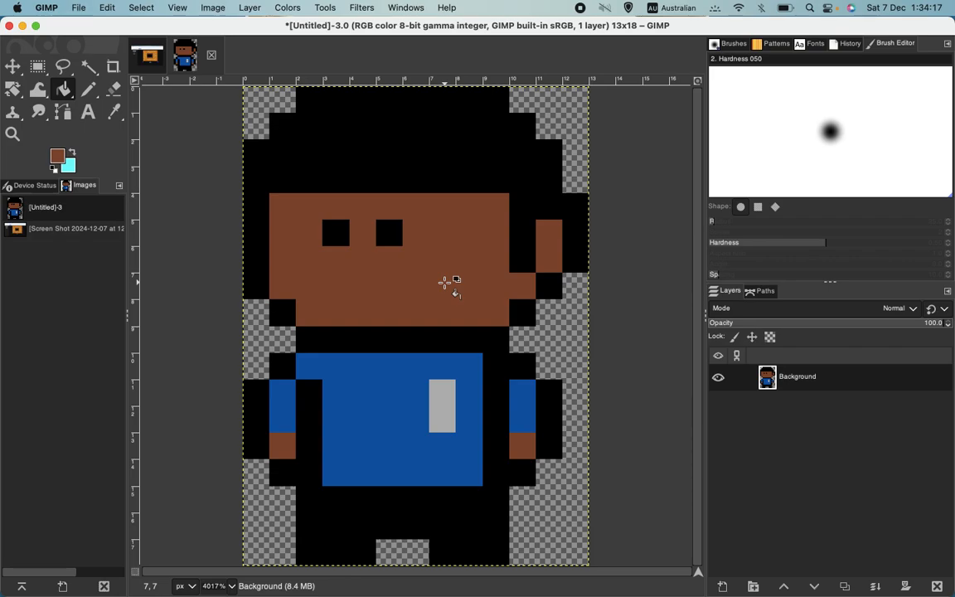
# Step: Undo the four brown skin fills on the sprite's face, ear and hands
pyautogui.press('super+z')
pyautogui.press('super+z')
pyautogui.press('super+z')
pyautogui.press('super+z')
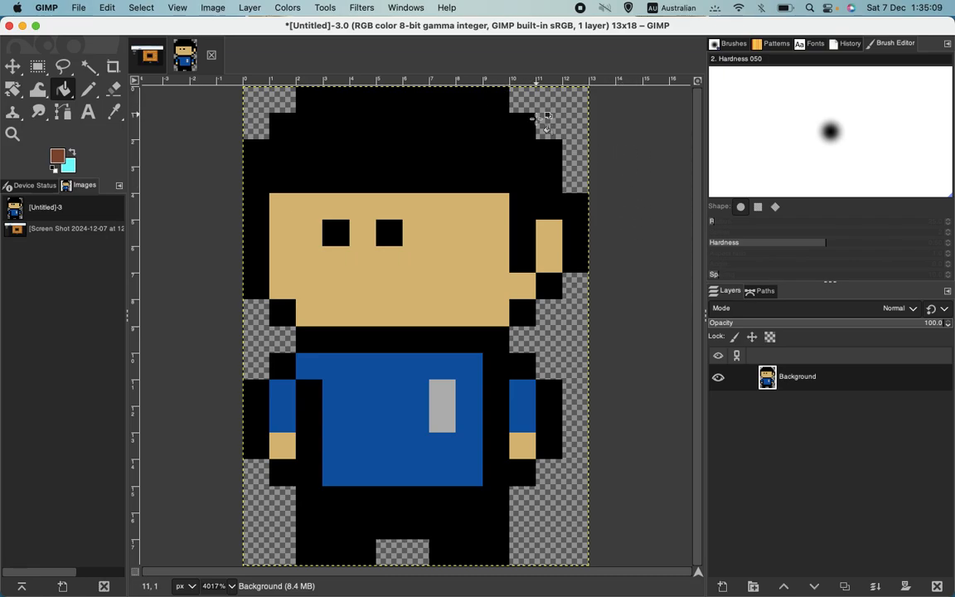
# Step: Examine the interpolation choices for scaling the image, leave interpolation at None, and close the dialog without scaling
pyautogui.click(205, 8)
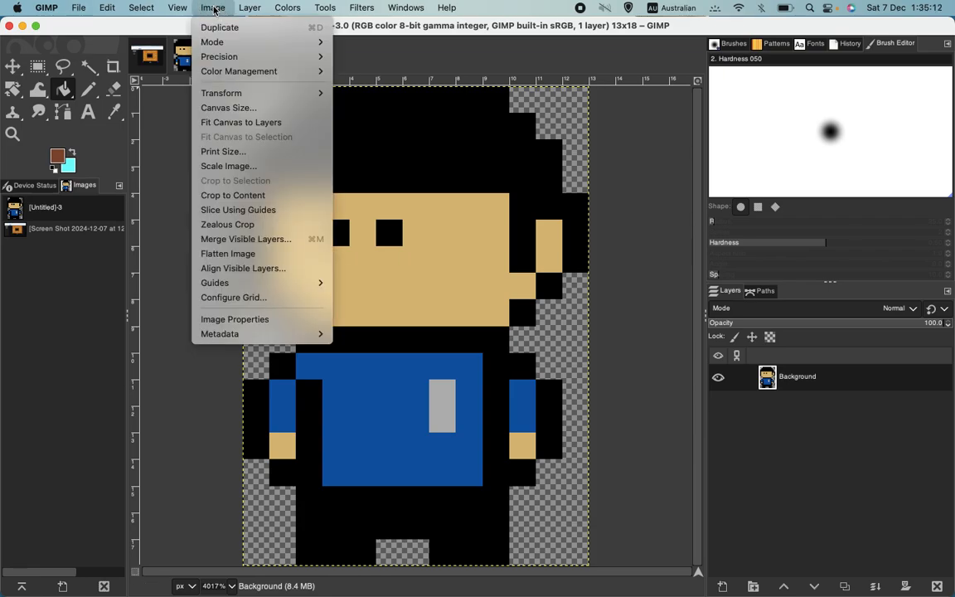
pyautogui.click(220, 166)
pyautogui.click(477, 280)
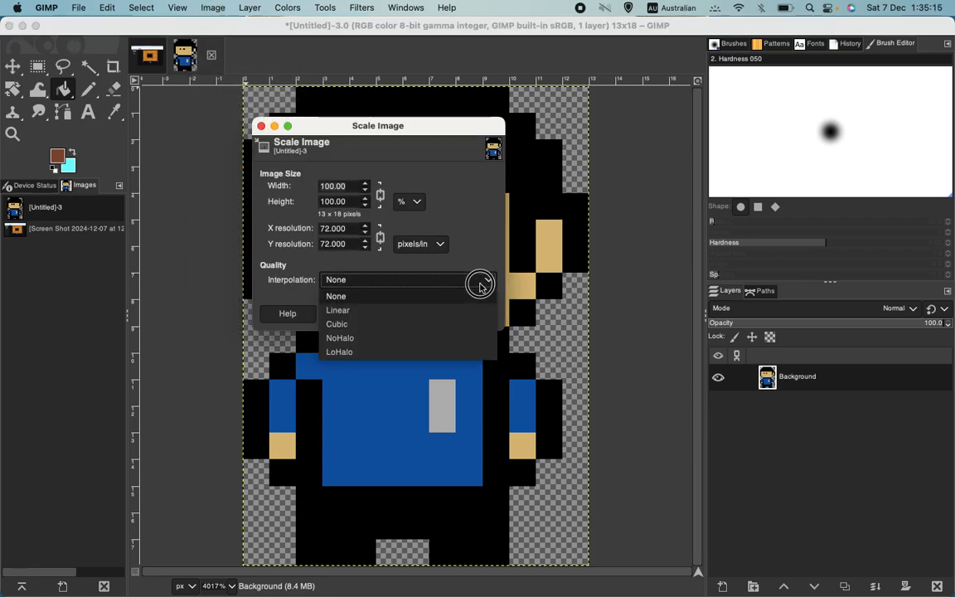
pyautogui.click(480, 284)
pyautogui.click(365, 279)
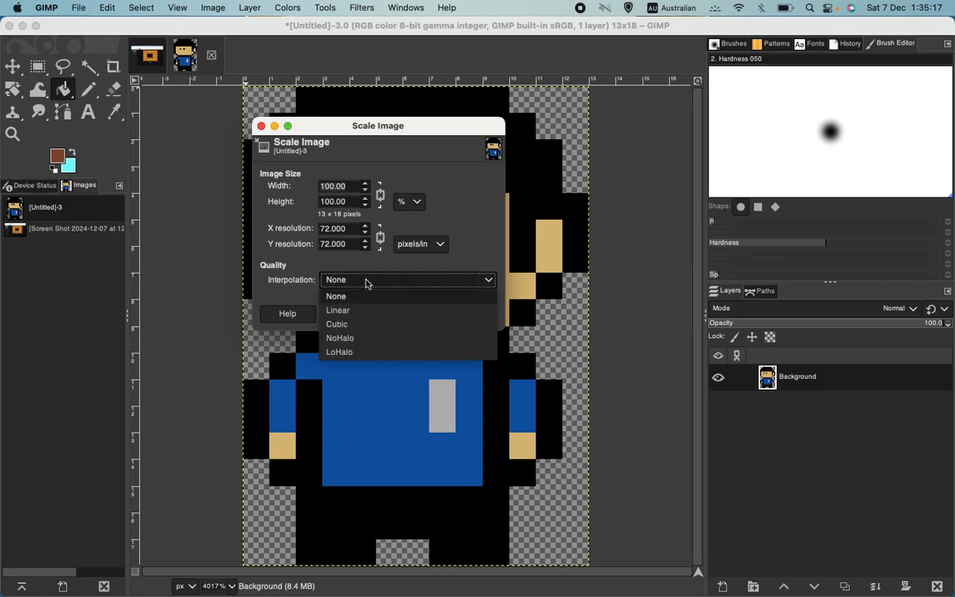
pyautogui.click(364, 279)
pyautogui.click(401, 314)
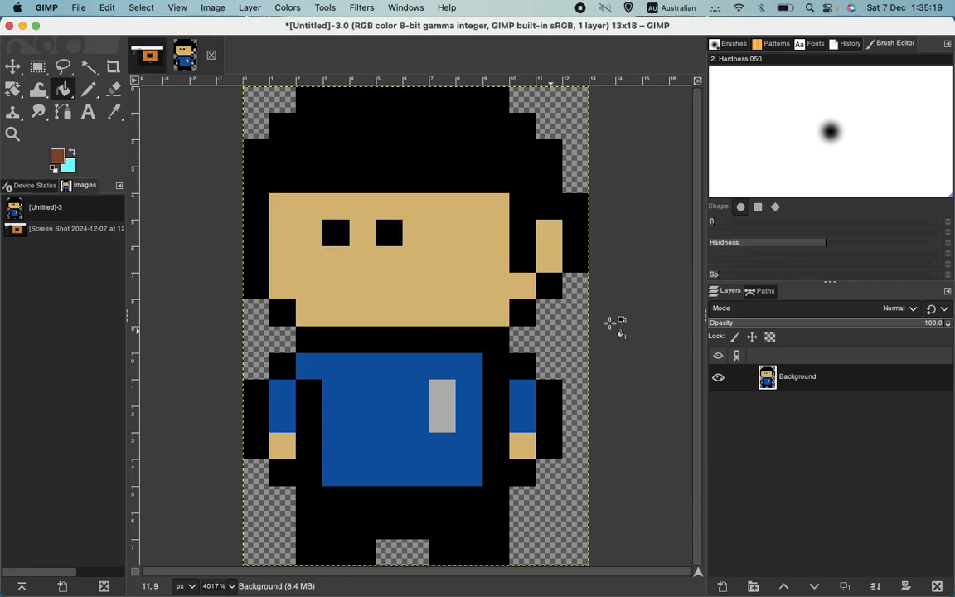